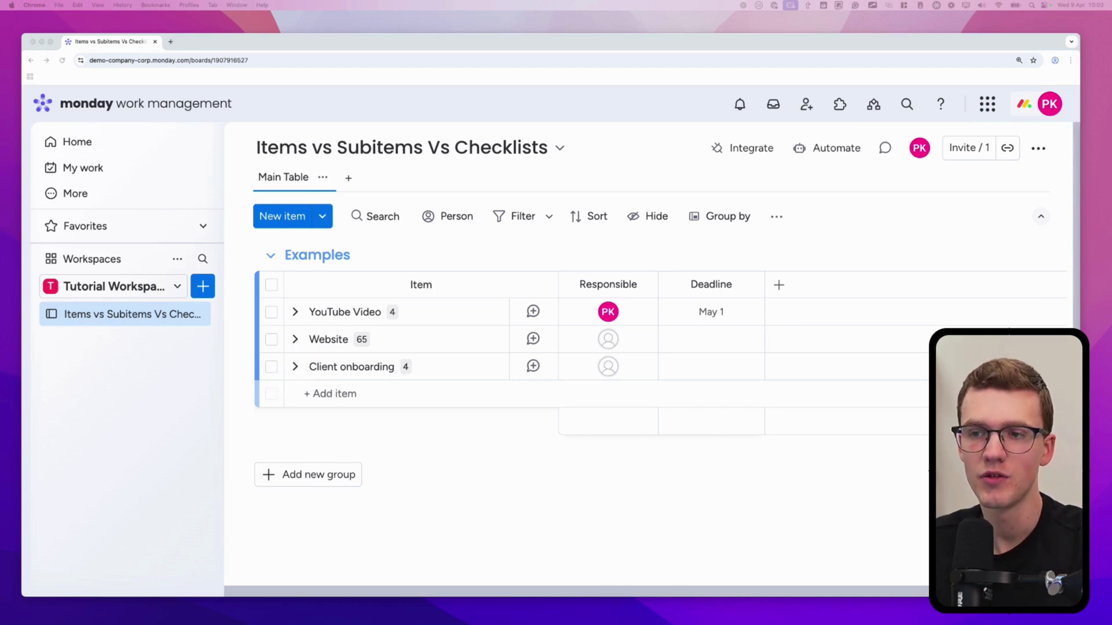
Expand YouTube Video to reveal its Research, Record, Edit and Publish subitems
click(294, 312)
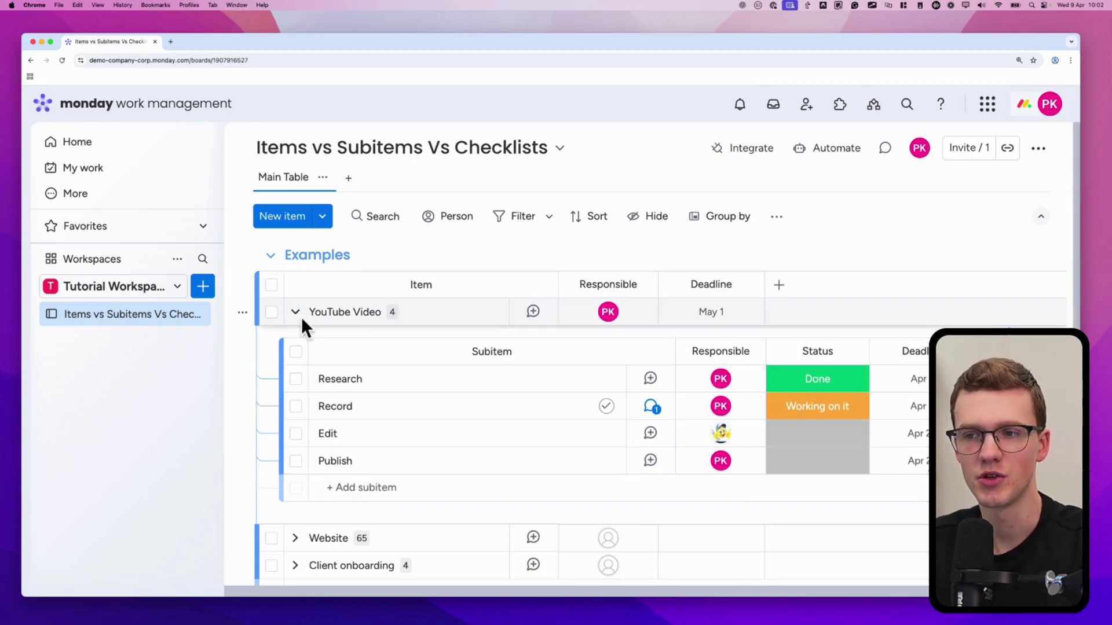
mouse_move(292, 324)
mouse_down()
mouse_move(418, 306)
mouse_move(346, 294)
mouse_up()
mouse_move(362, 367)
mouse_down()
mouse_move(304, 394)
mouse_move(324, 367)
mouse_up()
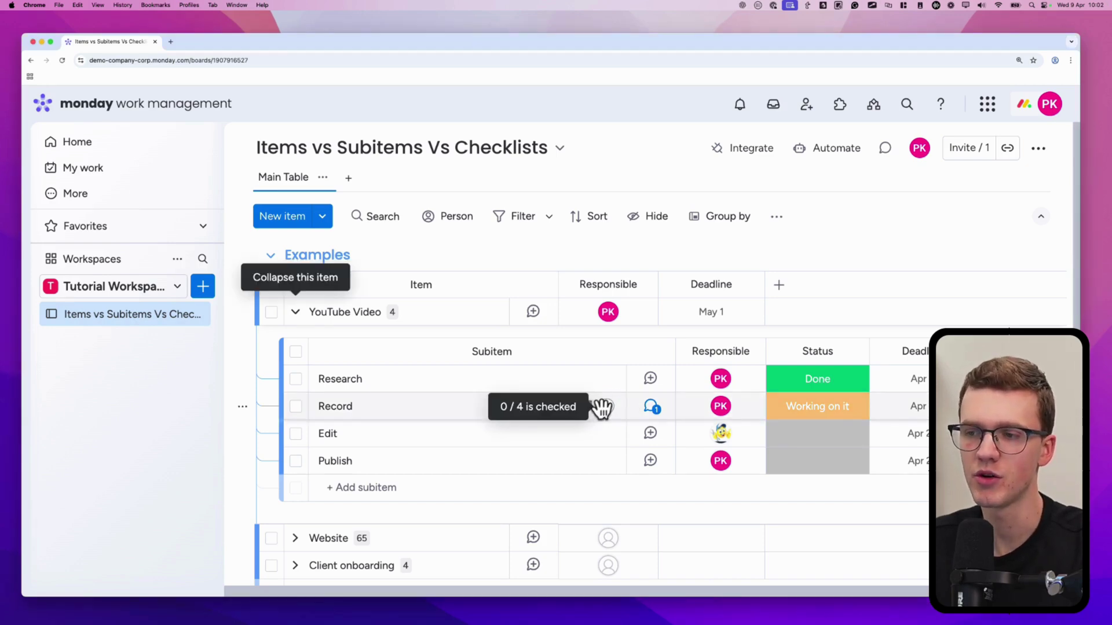
click(653, 411)
scroll(764, 400, down, 1)
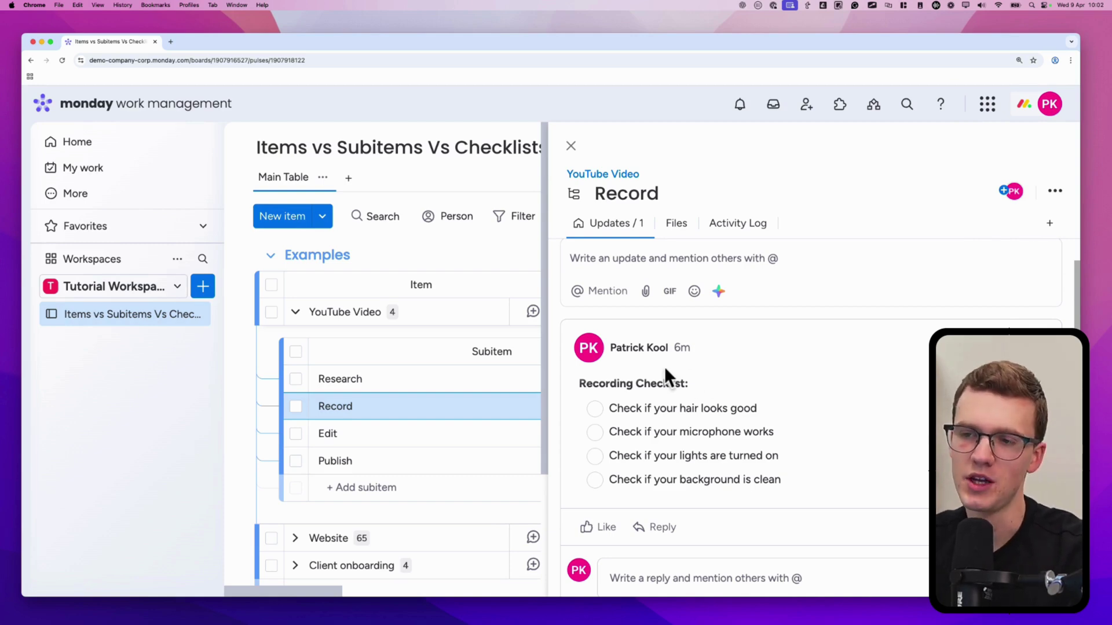
key(Escape)
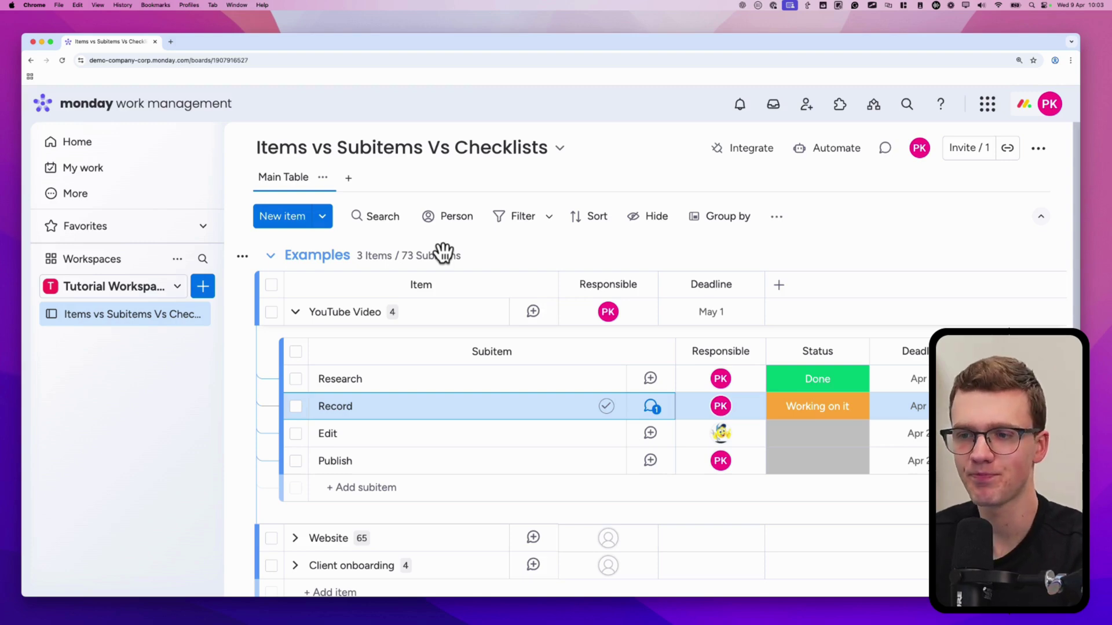
Collapse YouTube Video's subitems
click(294, 316)
mouse_move(277, 321)
mouse_down()
mouse_move(349, 290)
mouse_move(402, 315)
mouse_up()
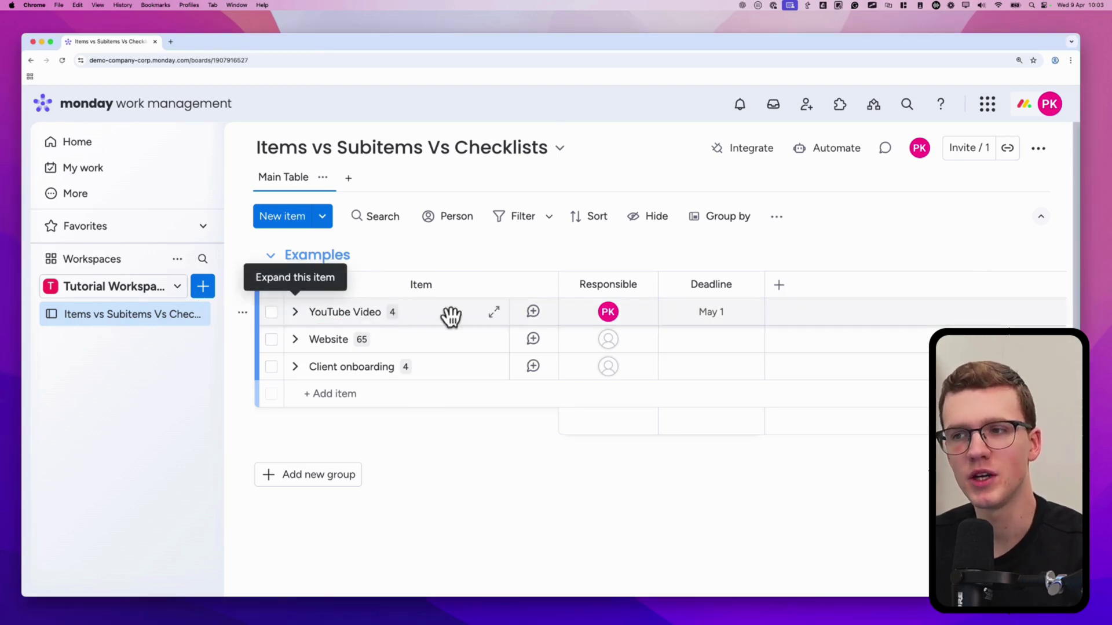
drag(562, 282, 907, 308)
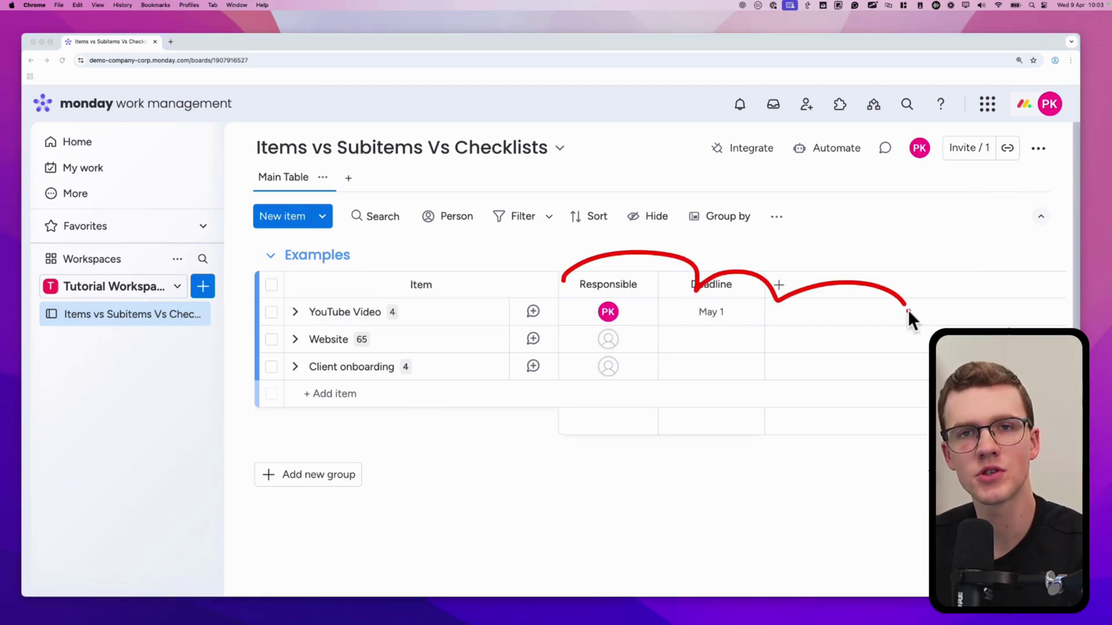
Add a Status column after Deadline and rename it Edit
click(780, 287)
text(s)
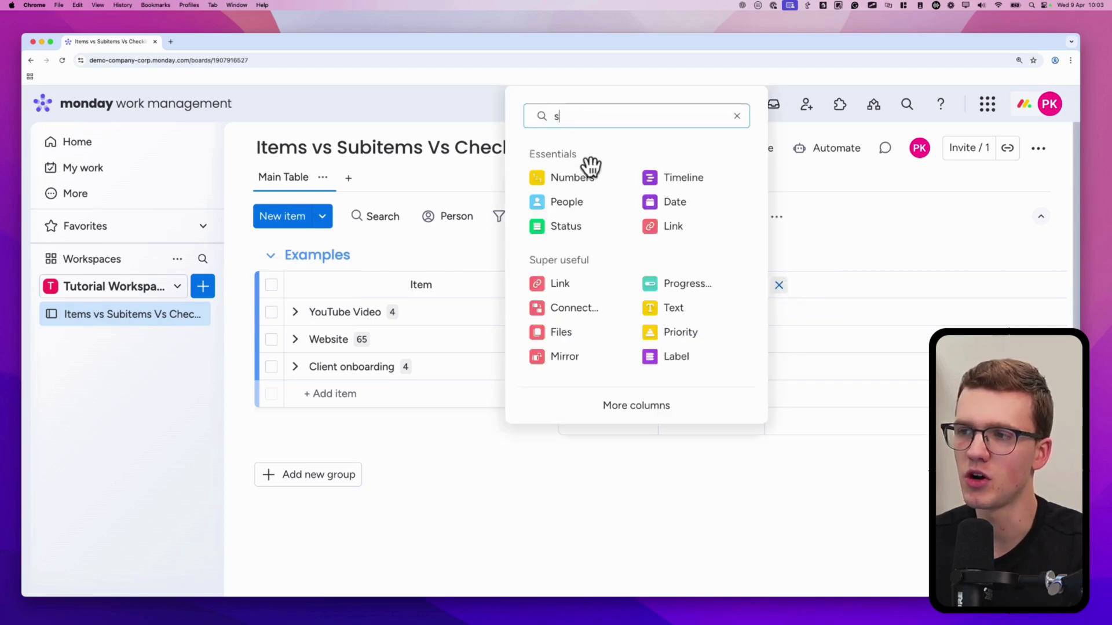
text(tat)
key(Return)
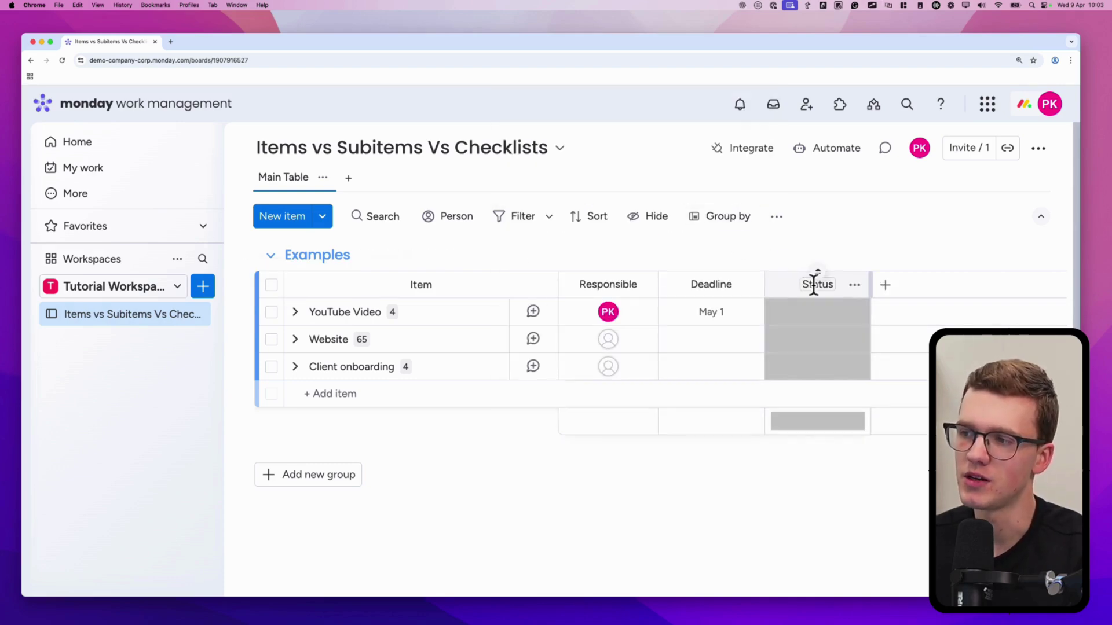
click(813, 284)
text(Edit)
key(Return)
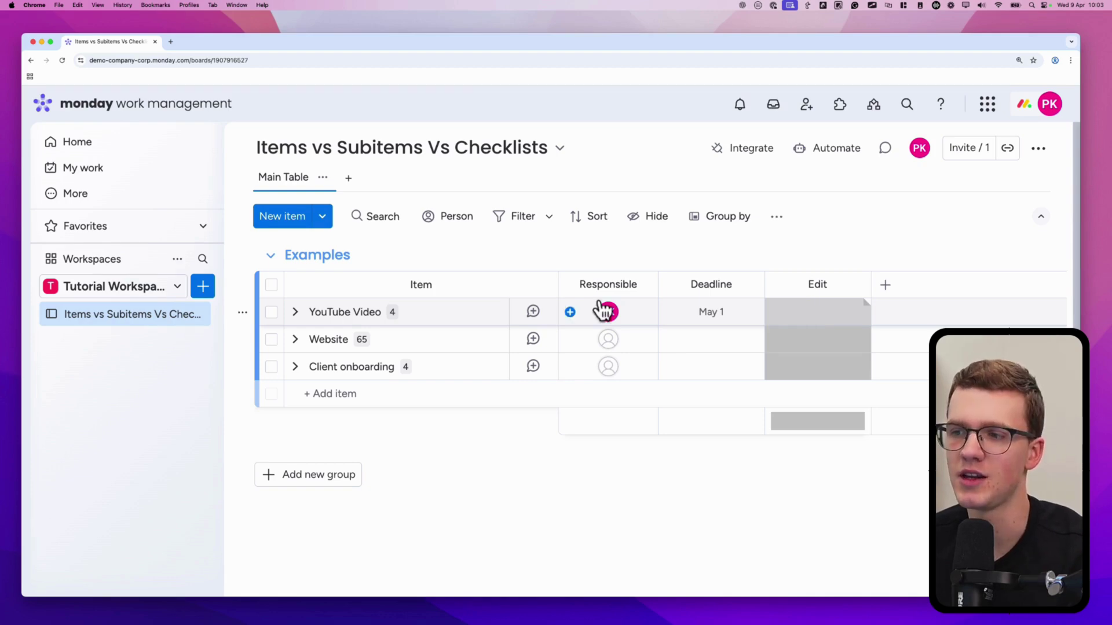
click(533, 315)
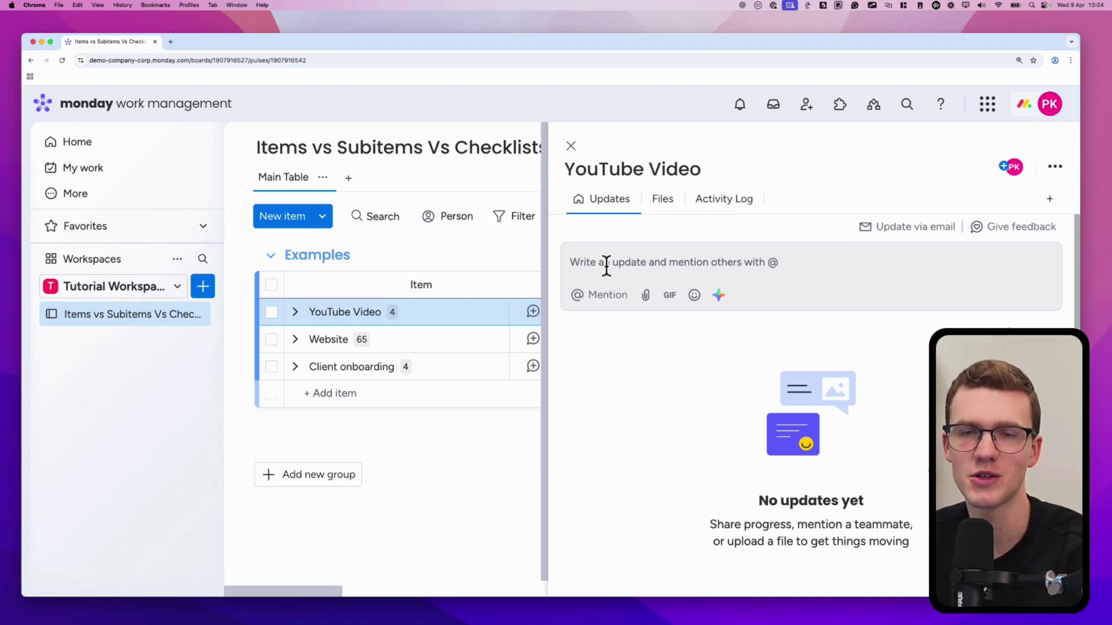
Delete the Edit column, leaving Responsible and Deadline, and re-expand YouTube Video's subitems
key(Escape)
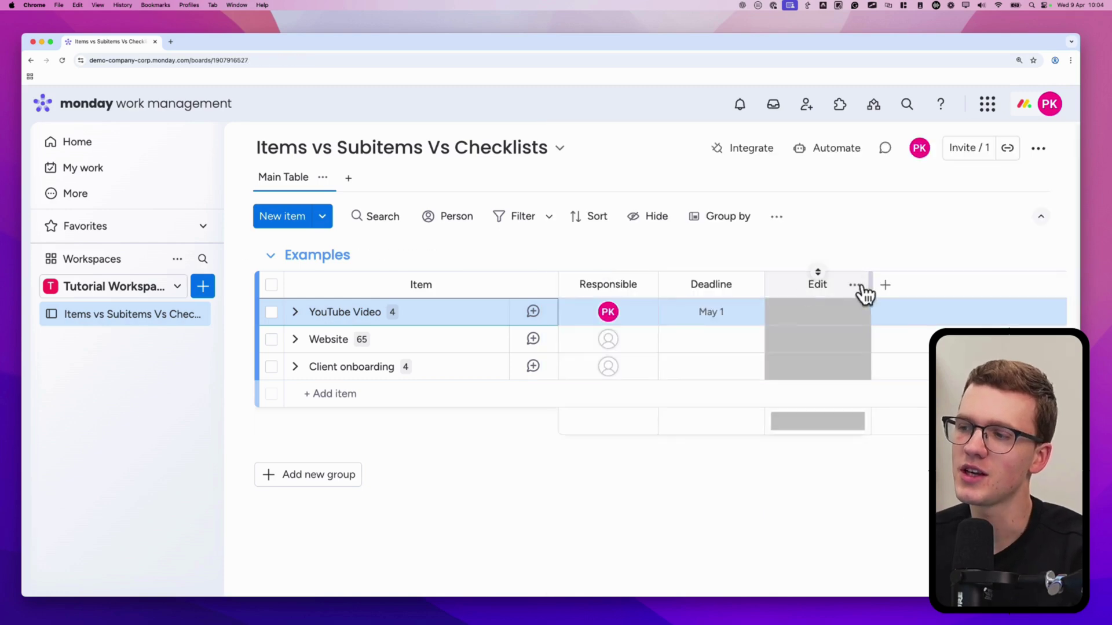
click(854, 285)
click(898, 578)
click(735, 201)
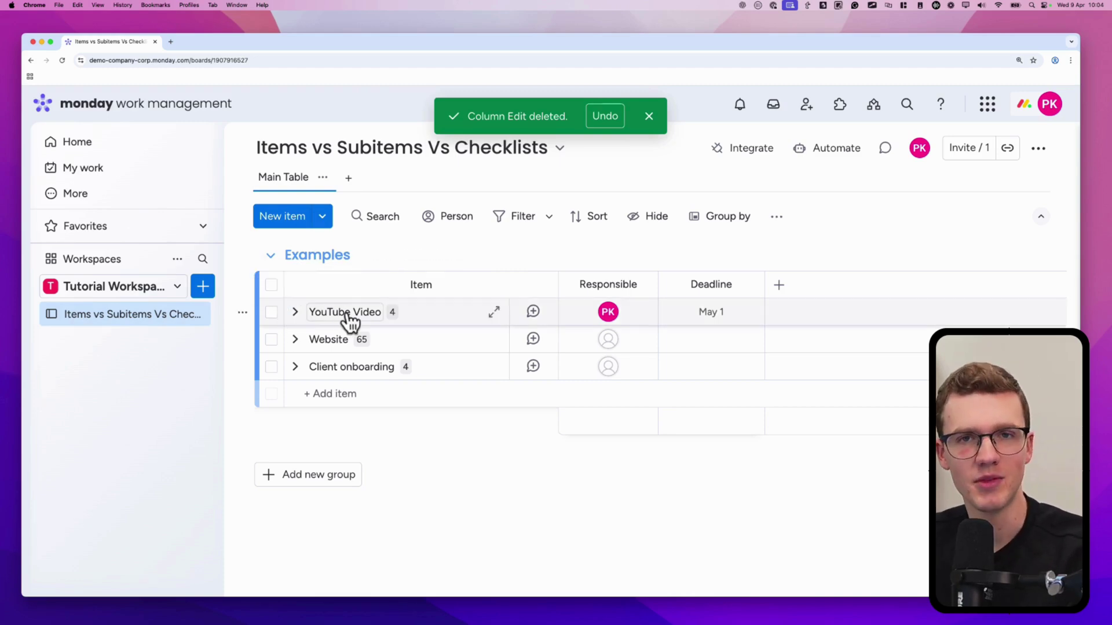
click(296, 313)
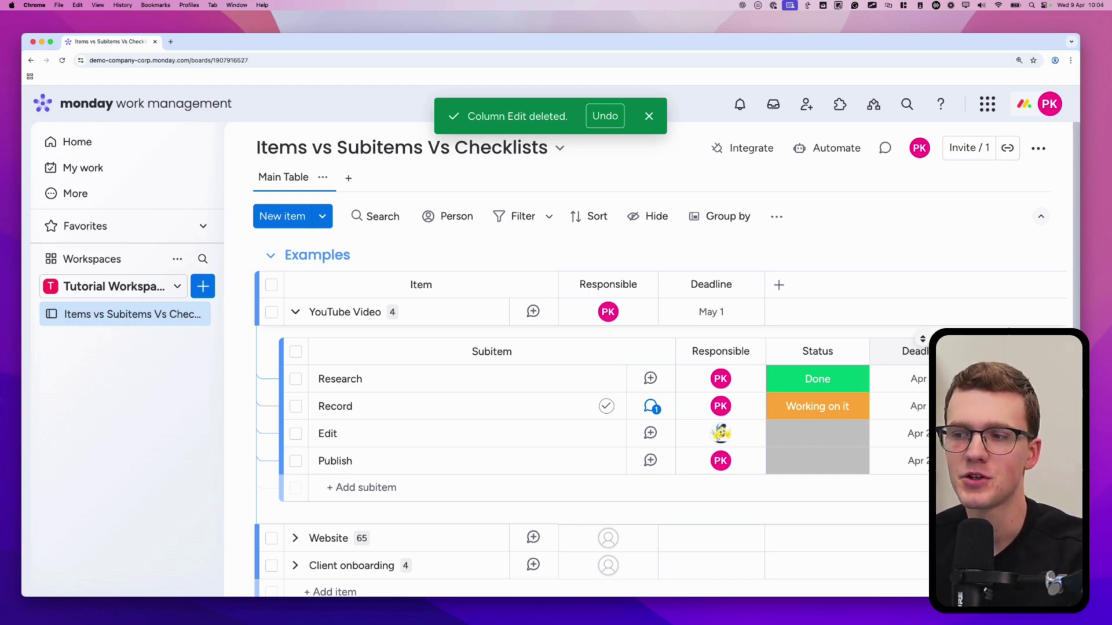
Tick hair, microphone and lights on the Record subitem's checklist and close its panel
click(650, 407)
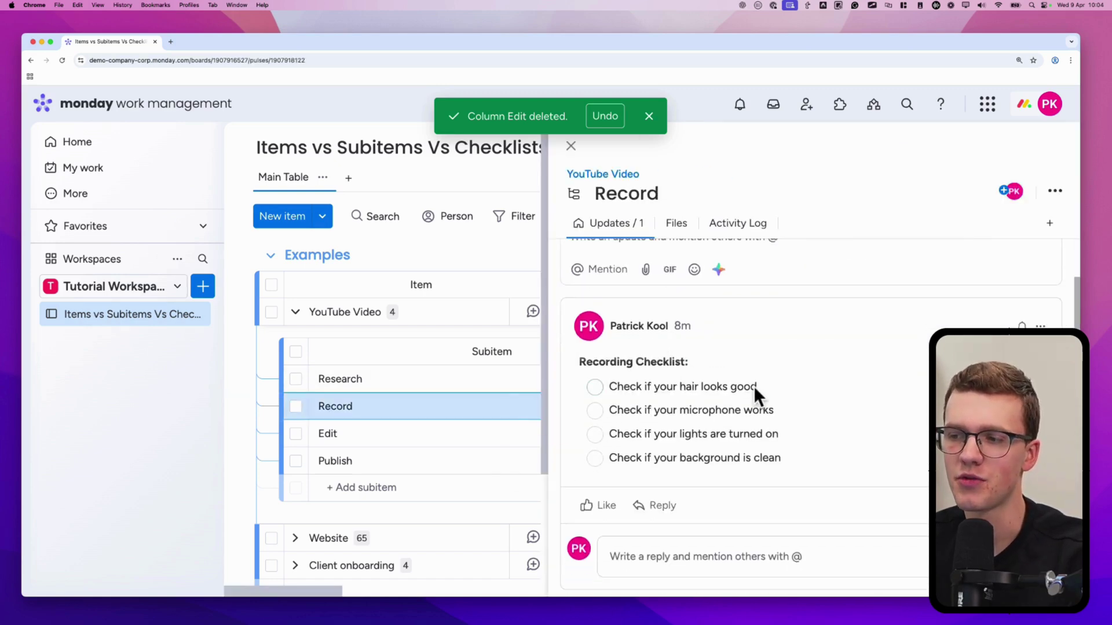
scroll(829, 392, down, 1)
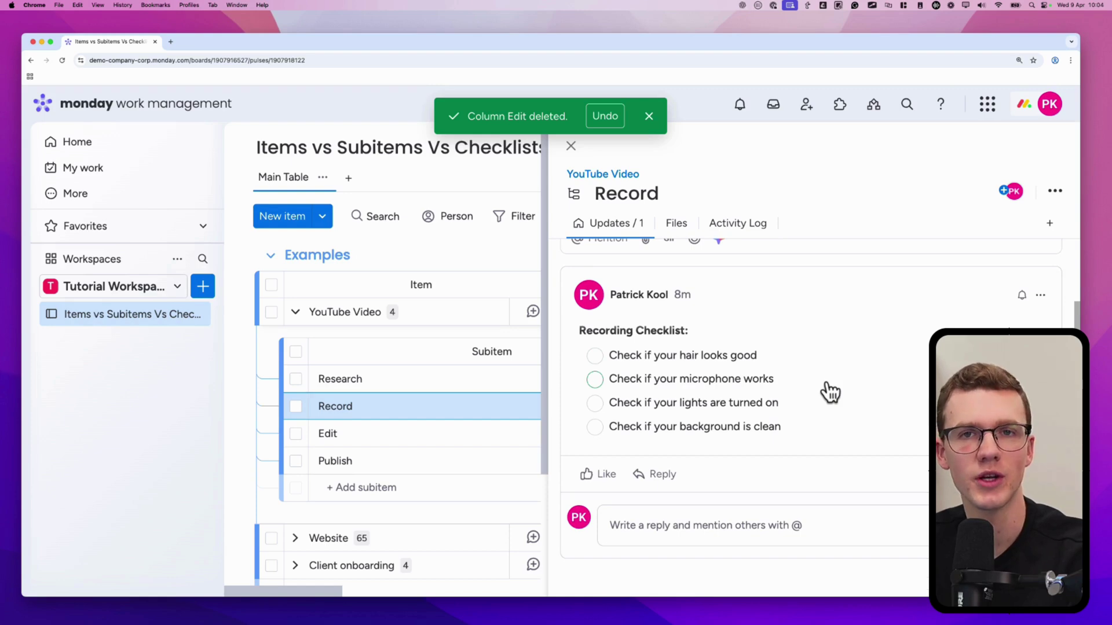
click(725, 363)
click(700, 380)
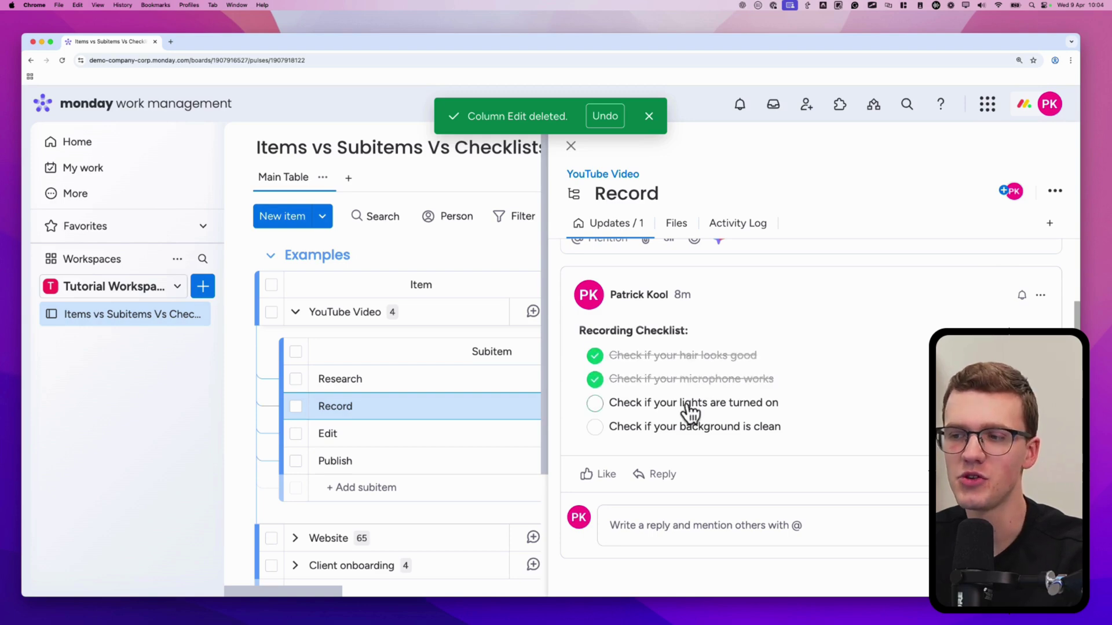
click(691, 404)
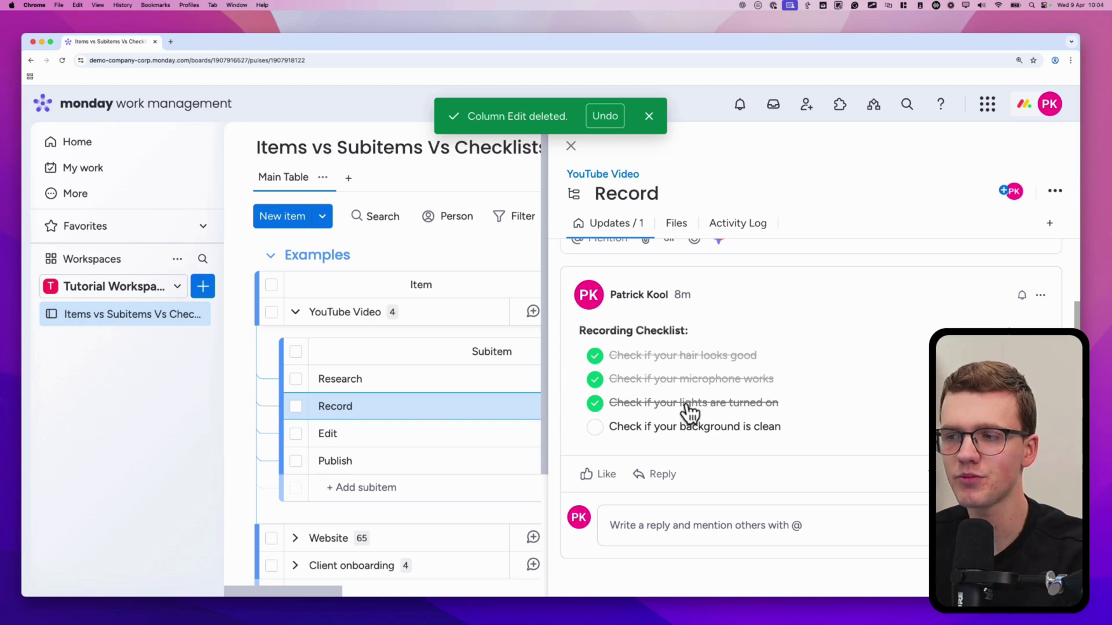
click(570, 147)
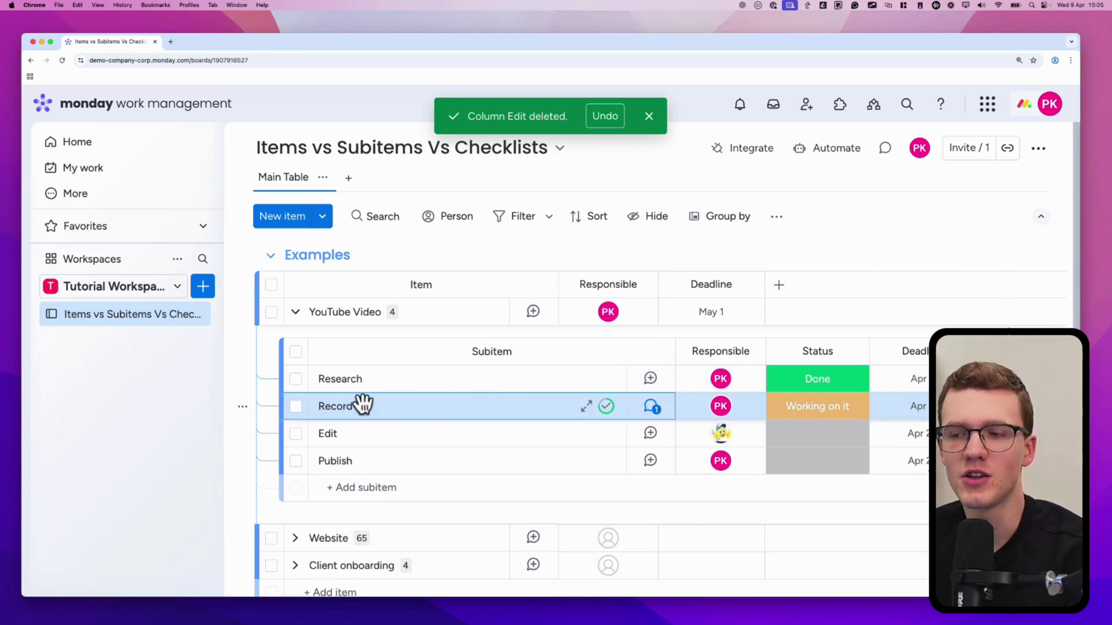
click(466, 314)
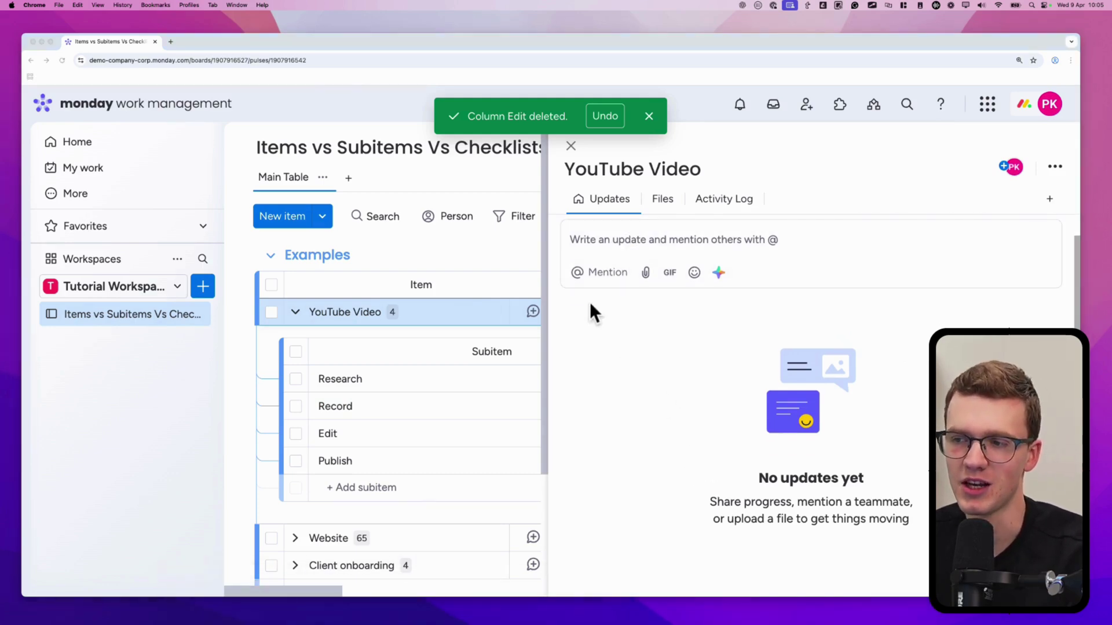
drag(589, 301, 612, 620)
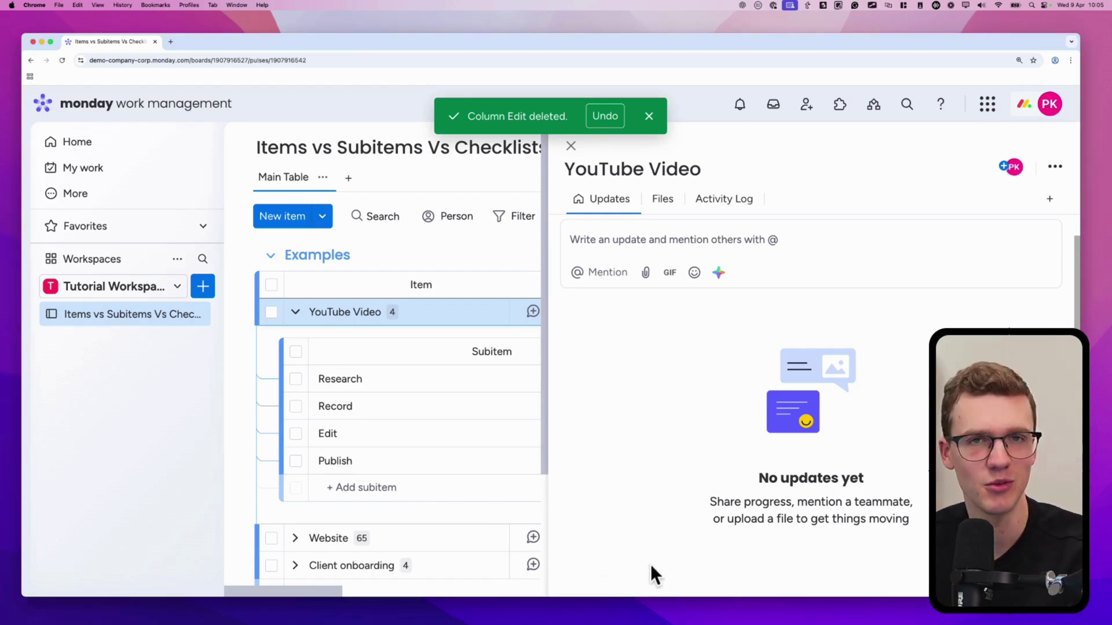
click(571, 147)
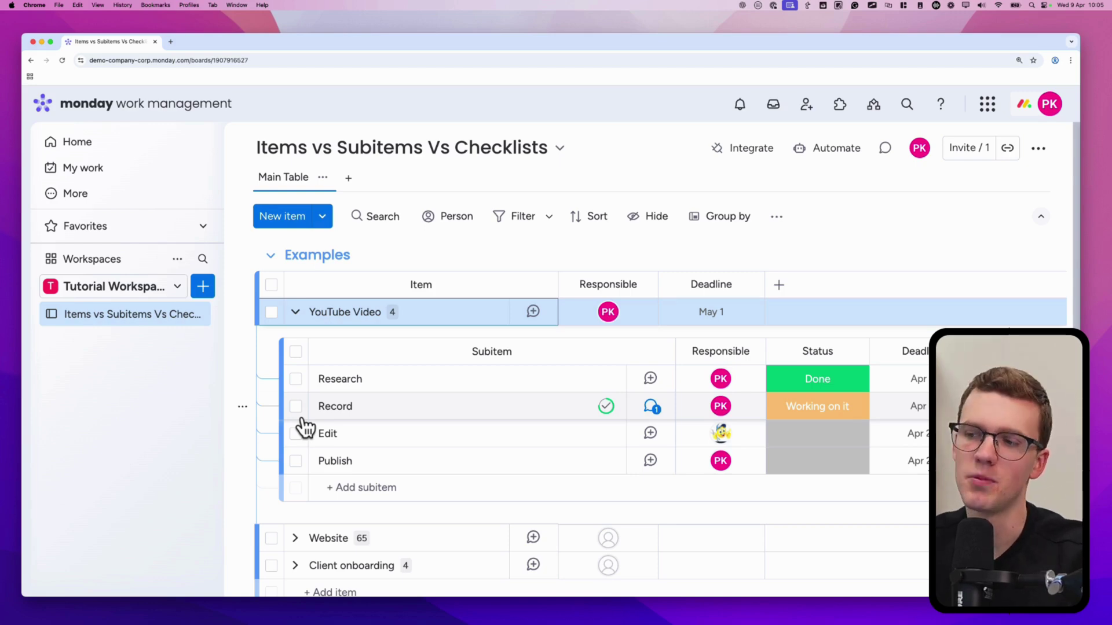
Reopen the Record subitem's updates and scroll to its Recording Checklist post
drag(555, 278, 646, 252)
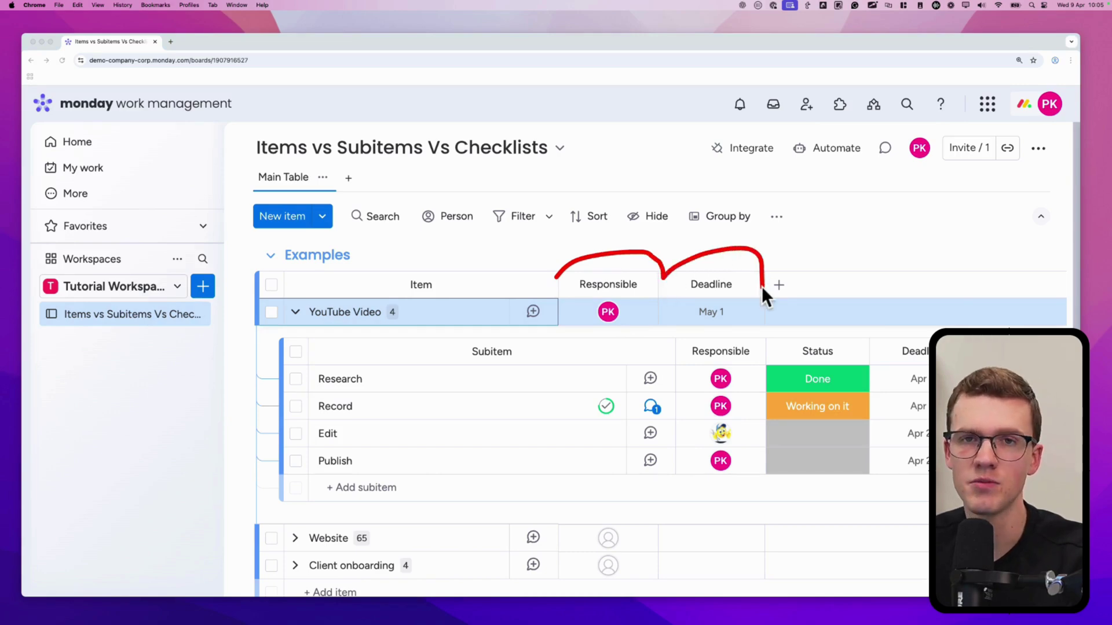
mouse_move(680, 359)
mouse_down()
mouse_move(752, 336)
mouse_move(763, 357)
mouse_move(873, 348)
mouse_up()
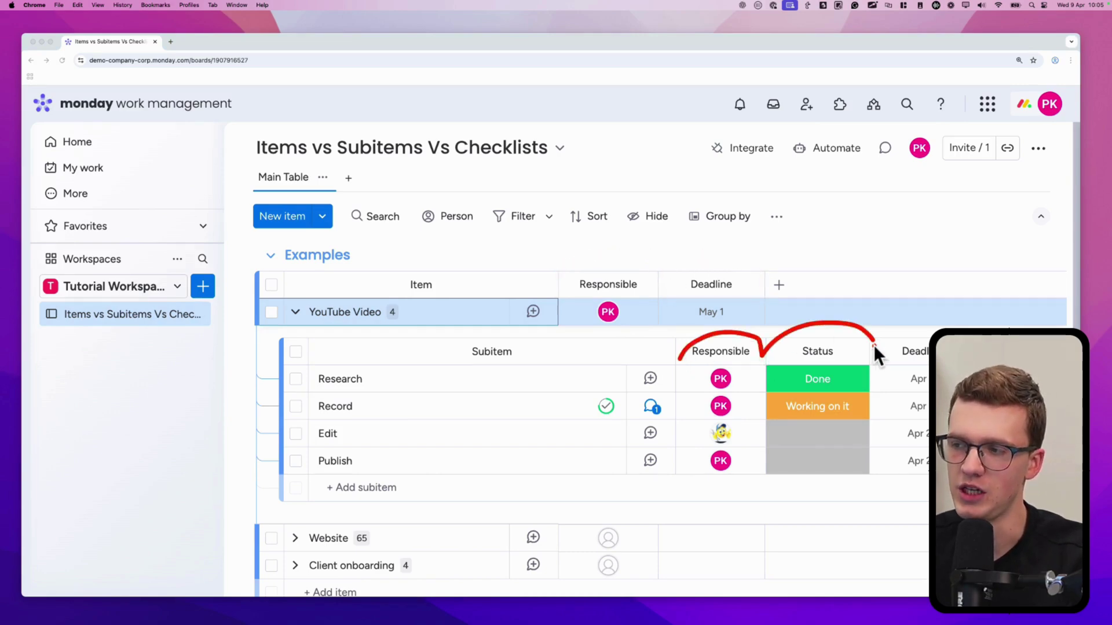
click(652, 406)
scroll(643, 398, down, 2)
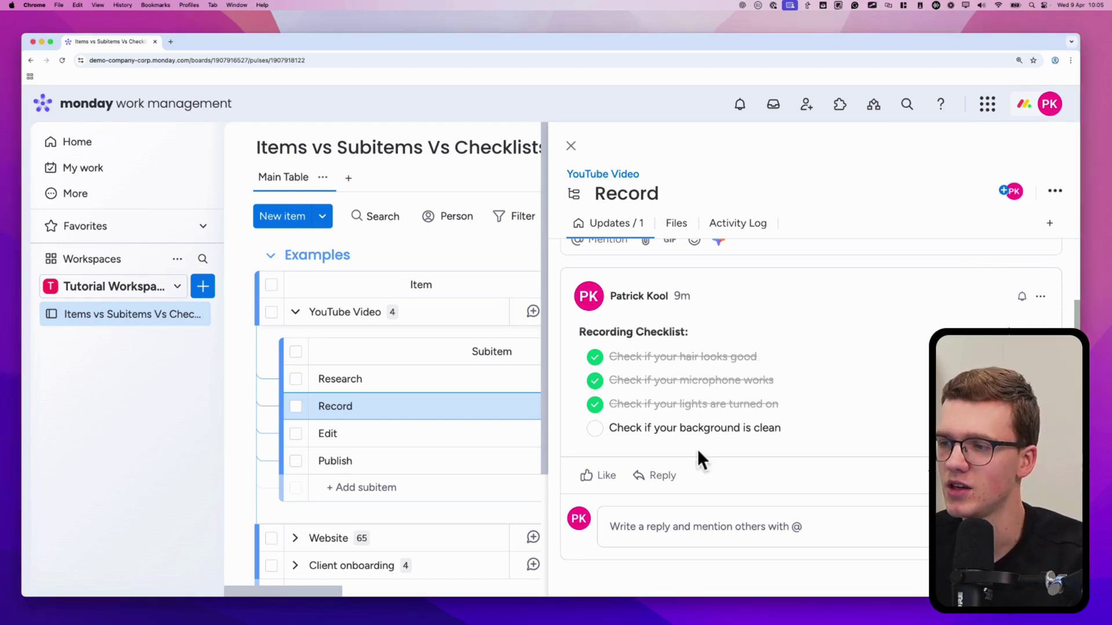
Start a new update on Record with a teammate mention and a draft checklist line, then clear it
scroll(670, 266, up, 2)
click(670, 264)
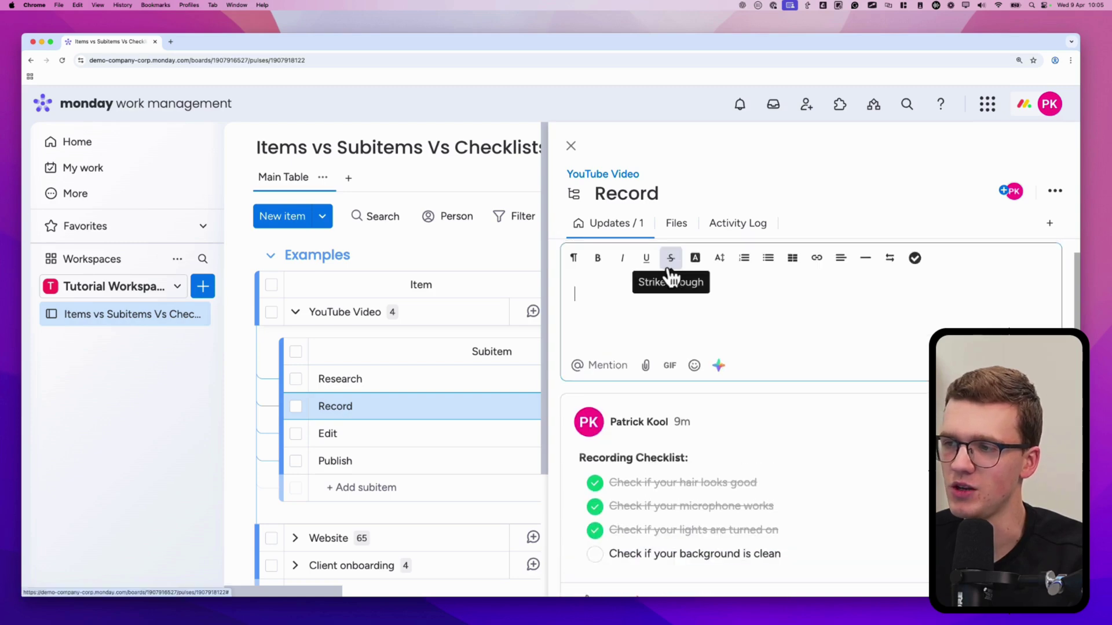
click(925, 267)
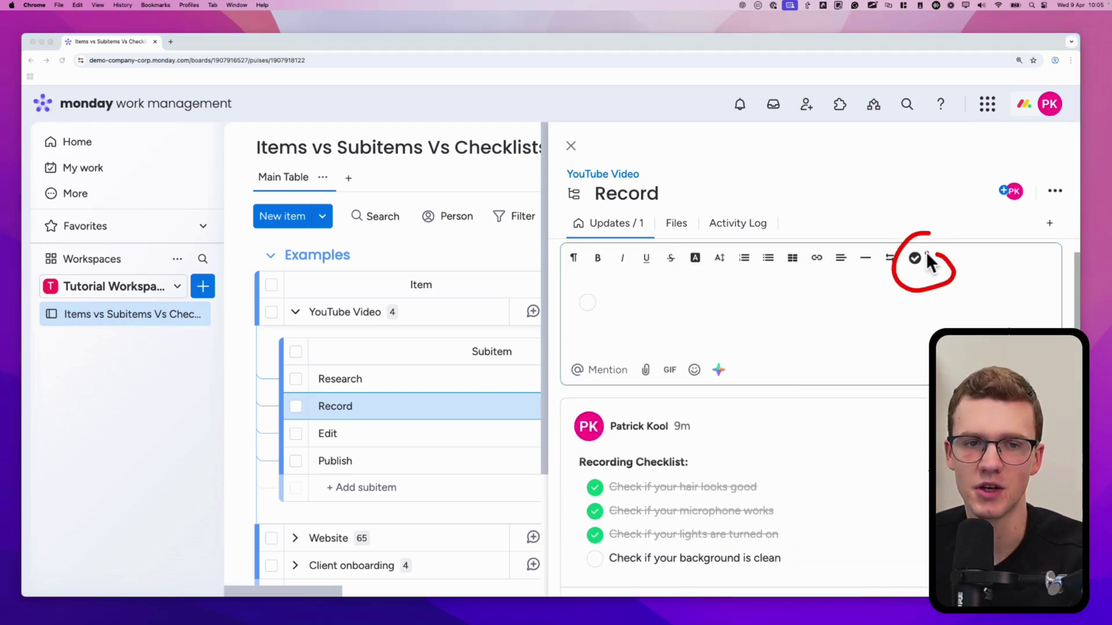
text(@patr)
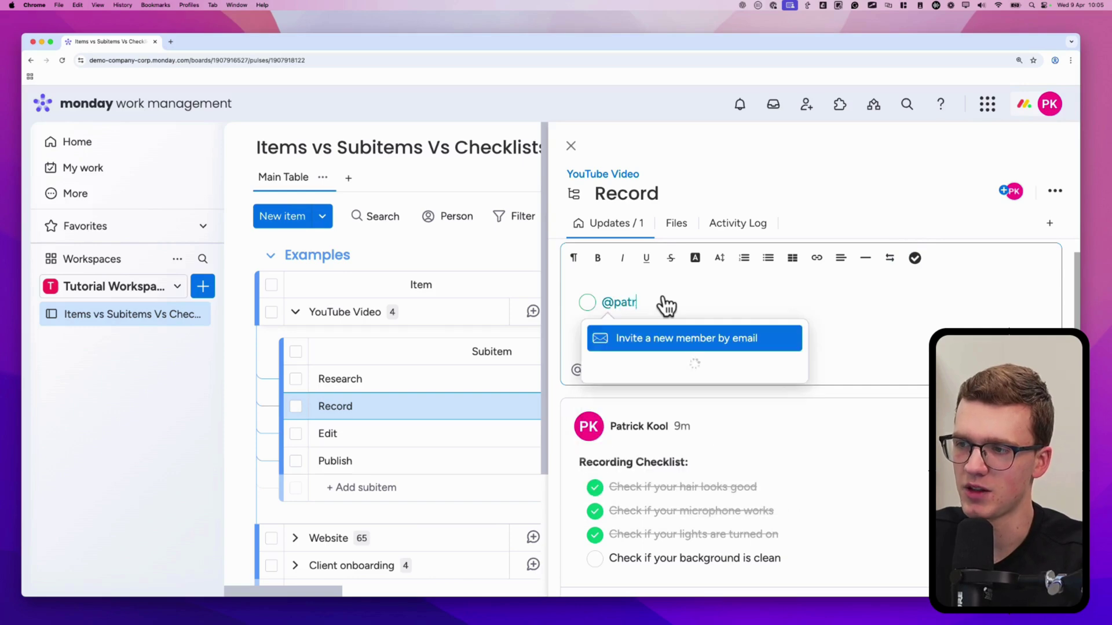
text(ick)
key(Return)
text(D)
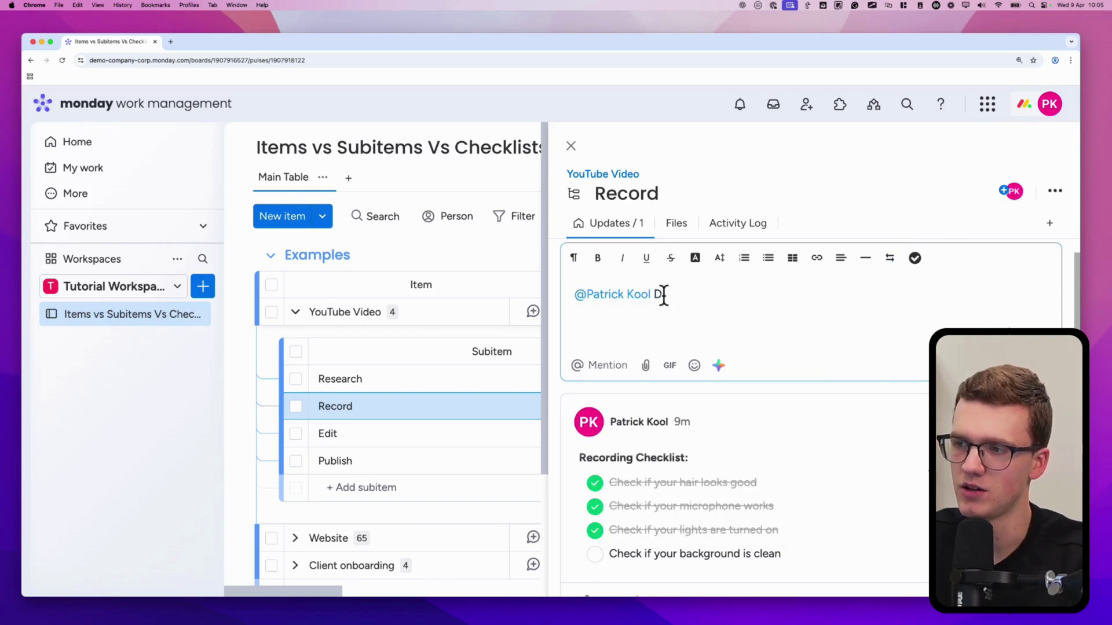
text(o this)
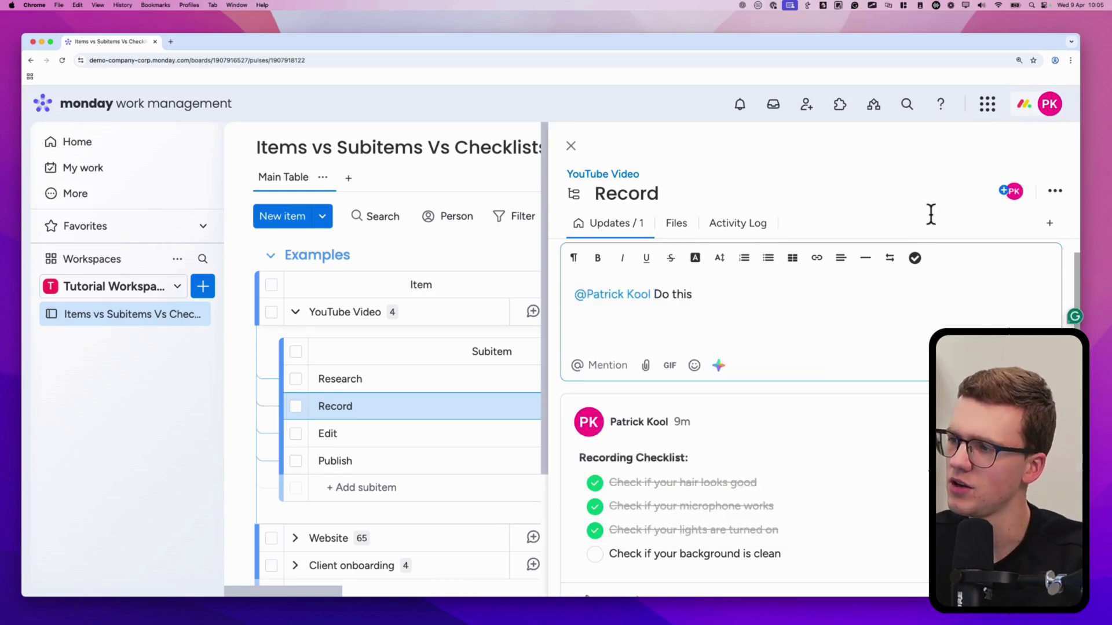
click(915, 258)
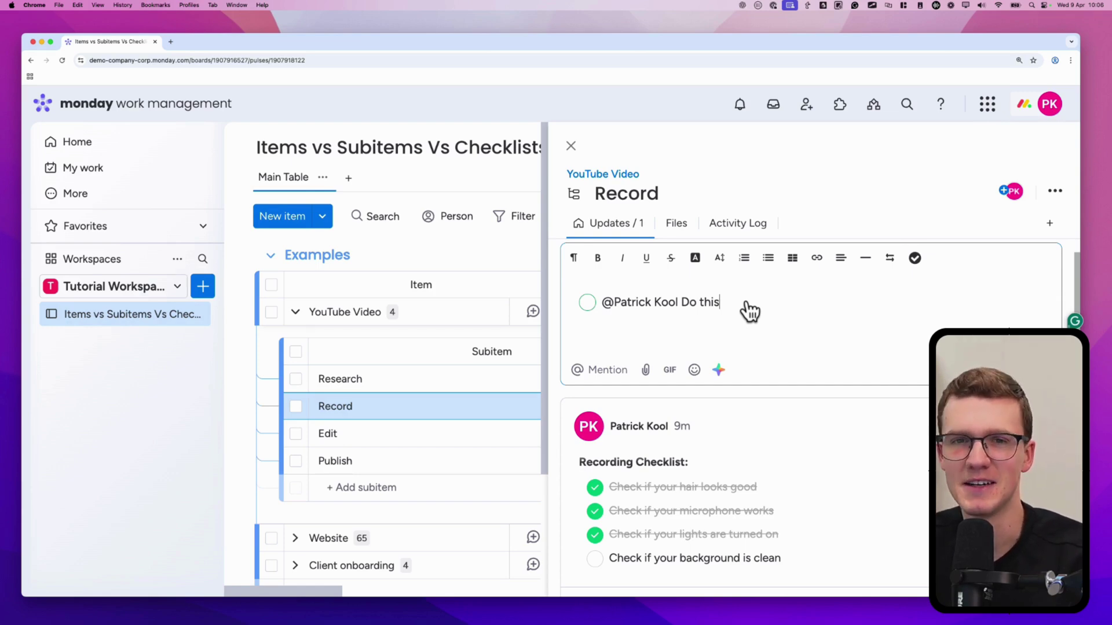
key(super+a)
key(BackSpace)
Write an update mentioning the teammate, 'To do:', and checklist items testt, test, test
text(@patrik)
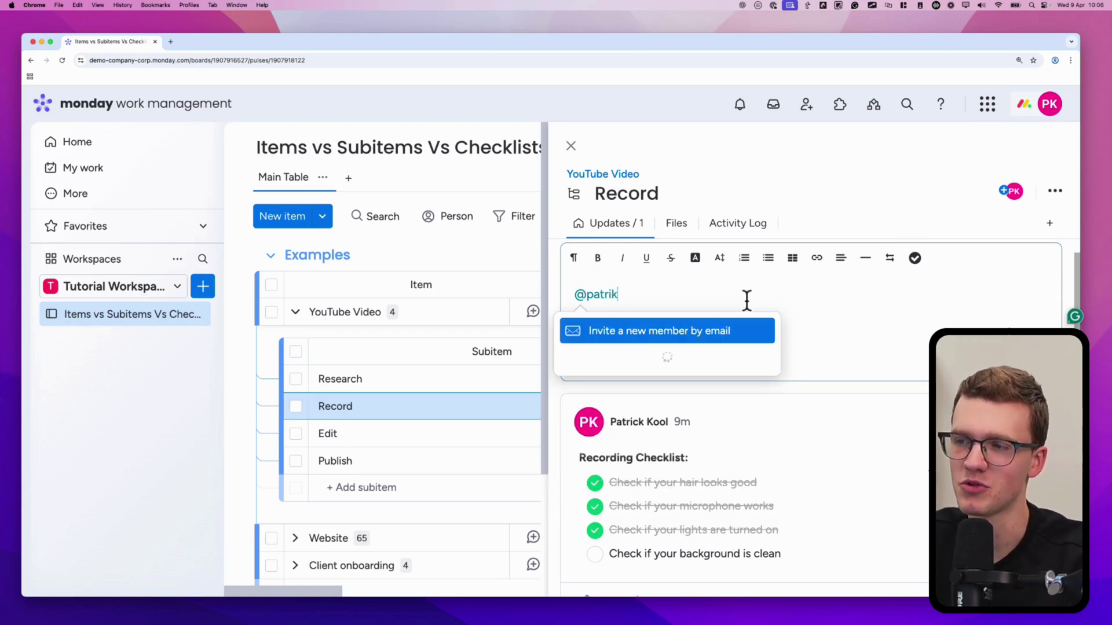
key(Return)
text(To do:)
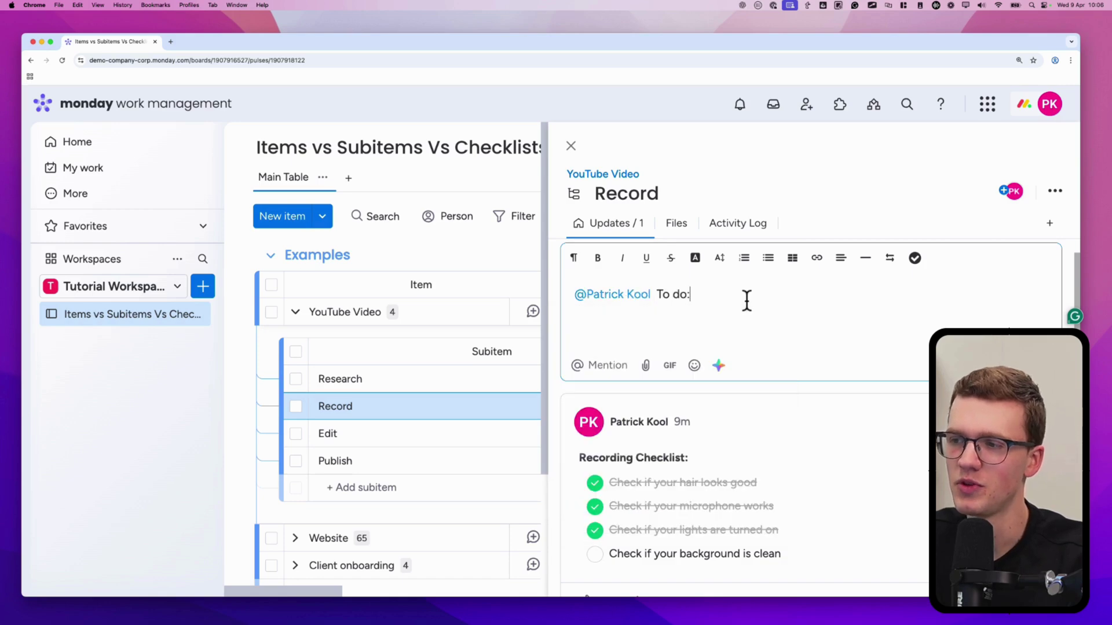
key(Return)
click(915, 258)
text(testt)
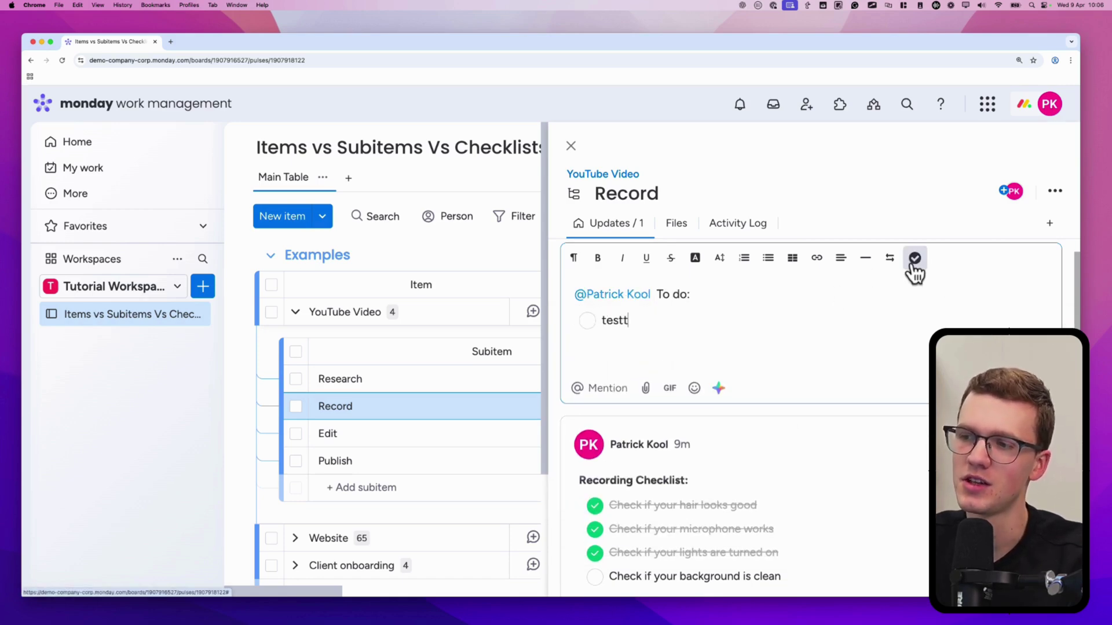
key(Return)
text(test)
key(Return)
text(test)
key(Return)
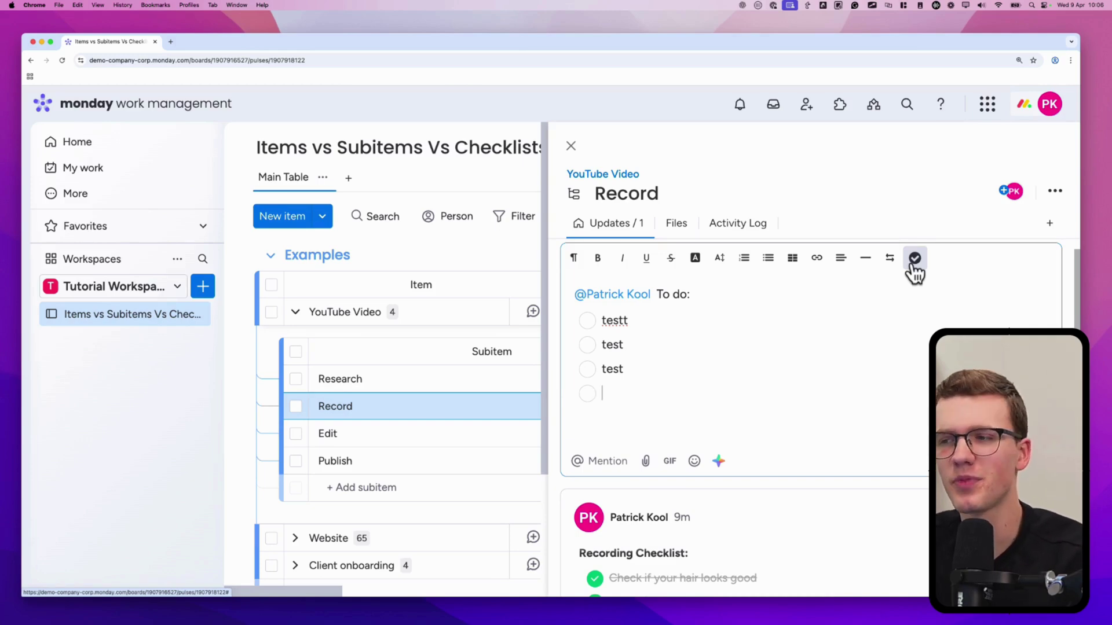
click(571, 145)
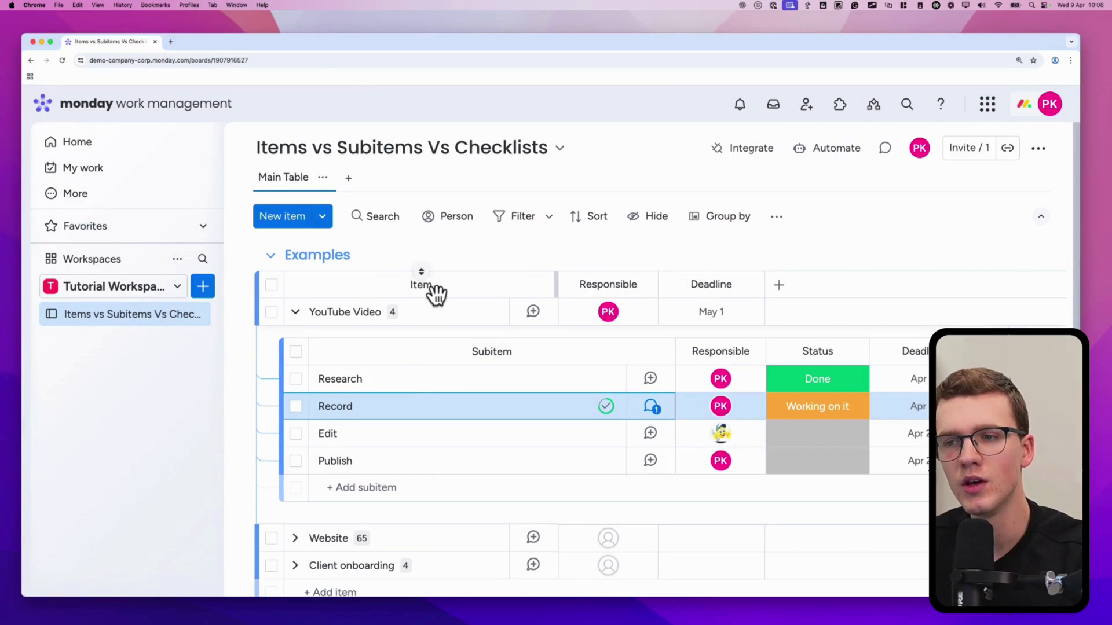
Collapse YouTube Video so its four subitems are hidden
click(295, 311)
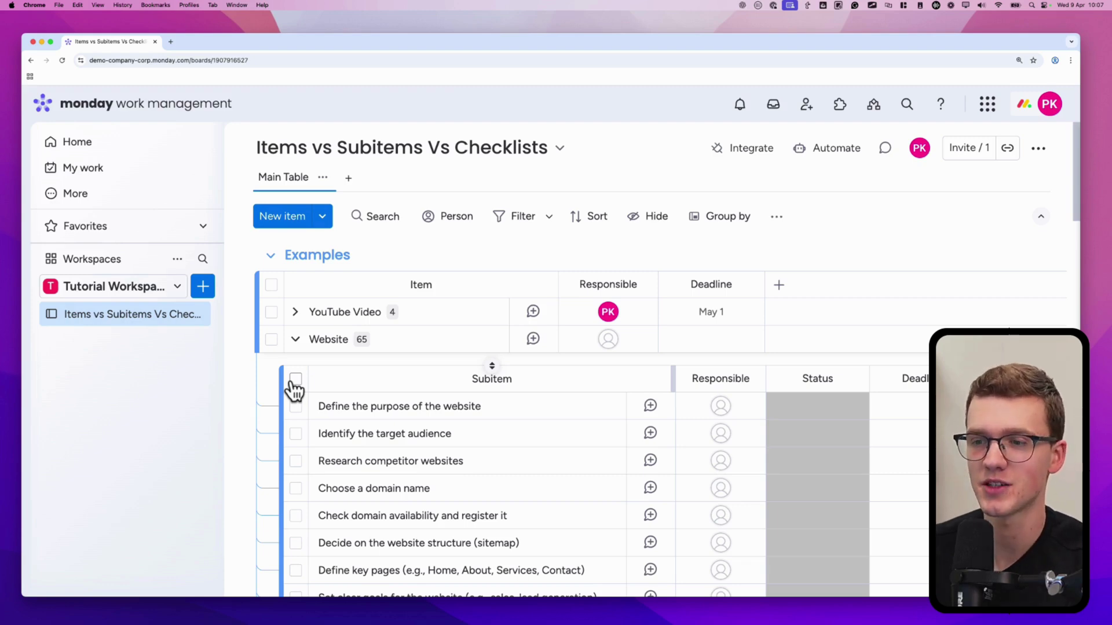
Select the Research competitor websites subitem to show the selection bar, then clear the selection
scroll(296, 389, down, 3)
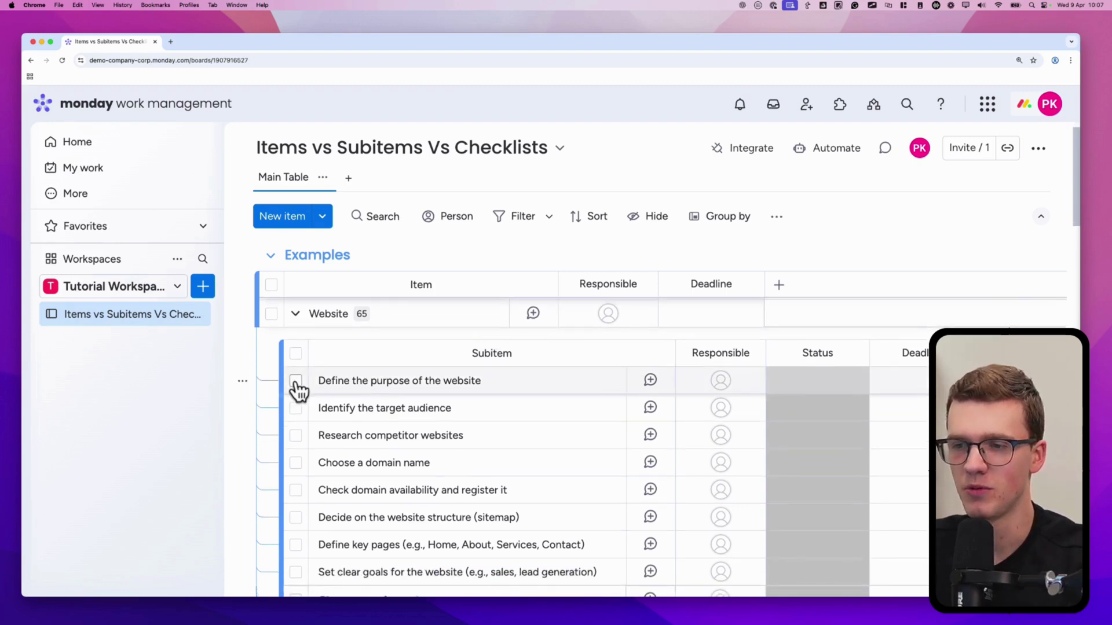
scroll(301, 383, up, 1)
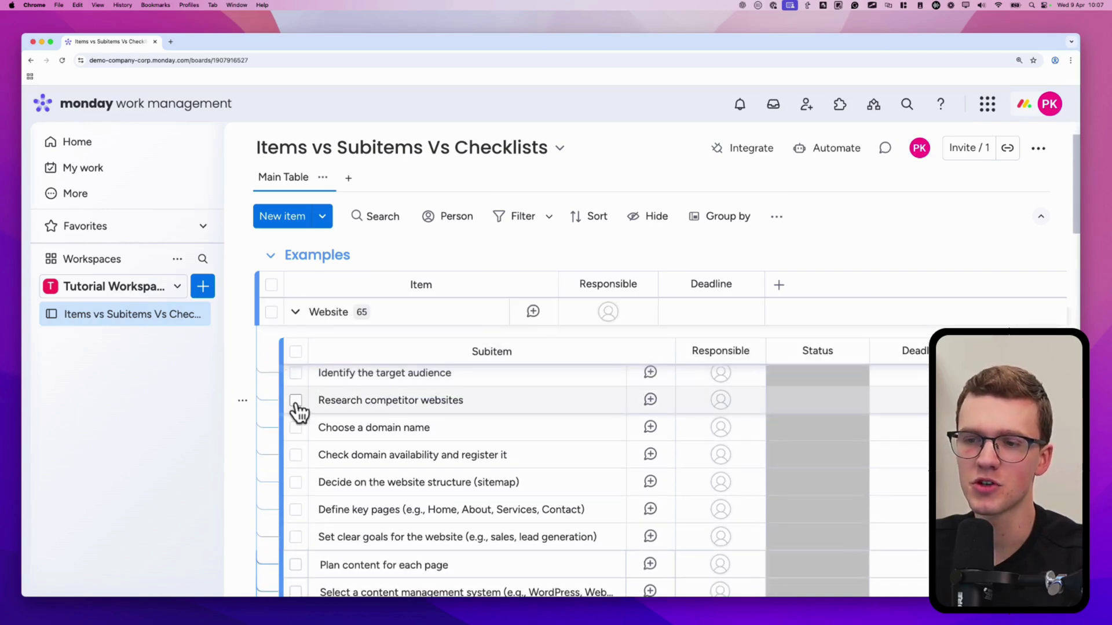
click(296, 400)
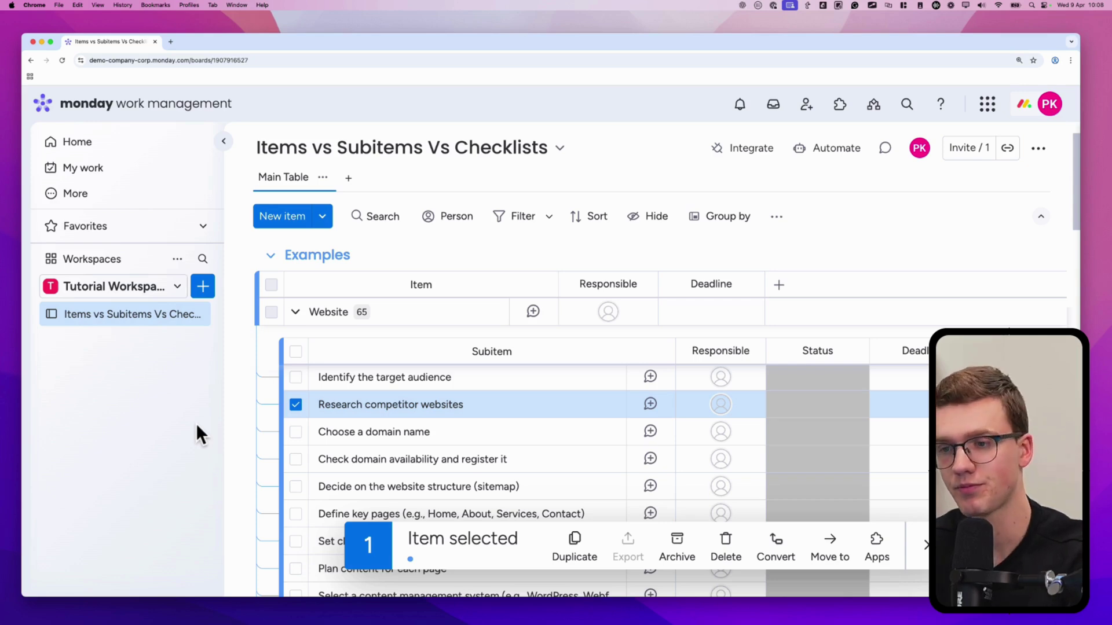
key(Escape)
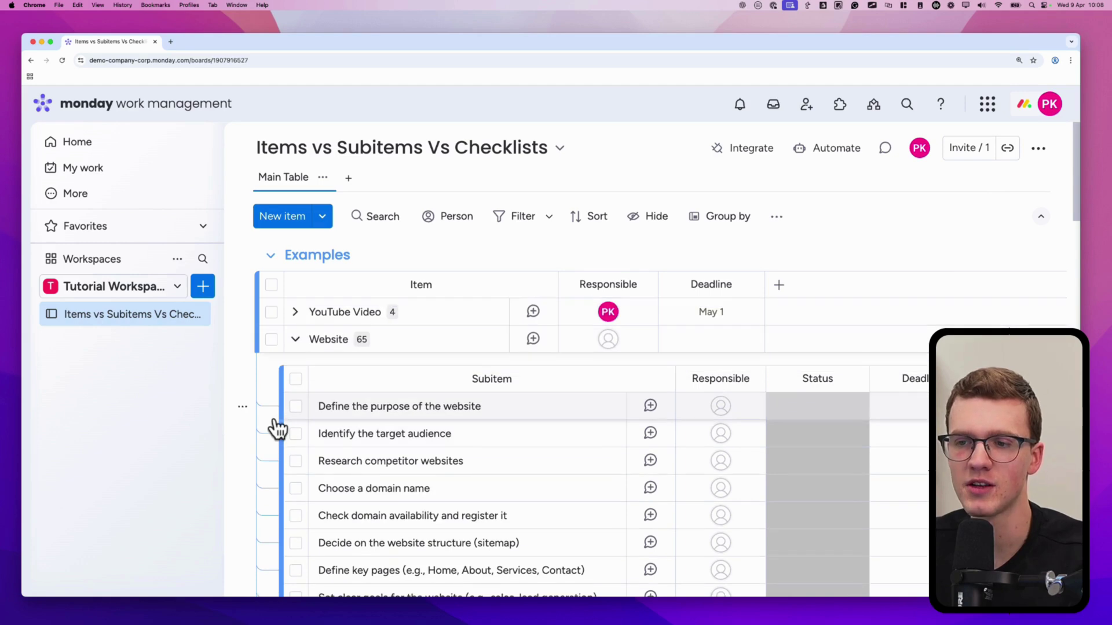
scroll(276, 428, down, 1)
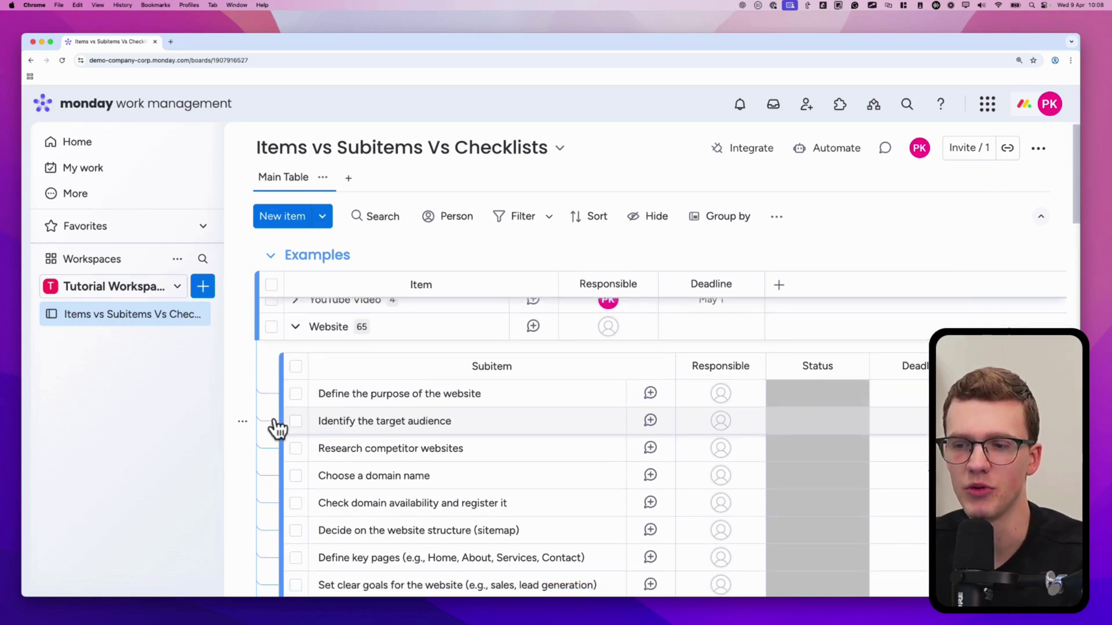
scroll(277, 429, down, 10)
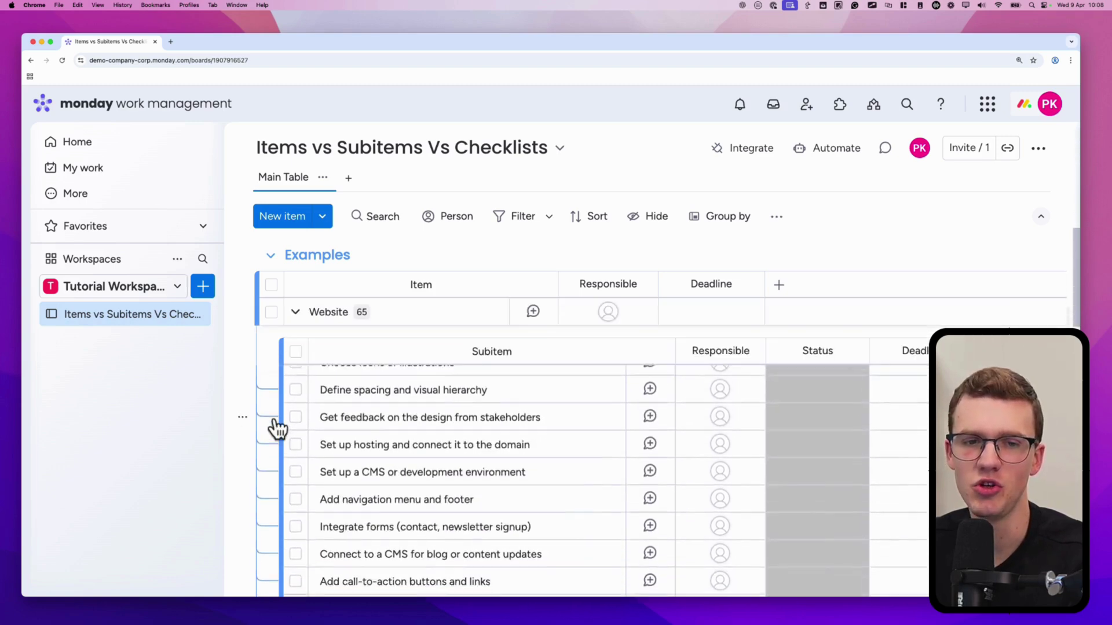
scroll(277, 429, down, 3)
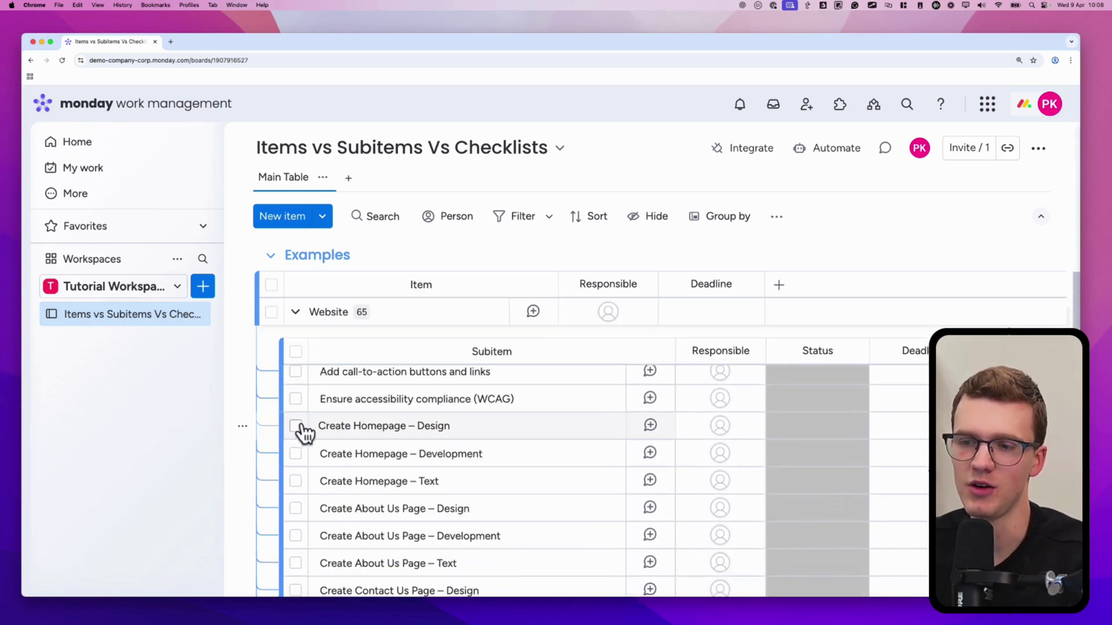
mouse_move(302, 433)
mouse_down()
mouse_move(515, 434)
mouse_move(297, 430)
mouse_move(516, 457)
mouse_move(297, 451)
mouse_move(359, 455)
mouse_move(300, 479)
mouse_up()
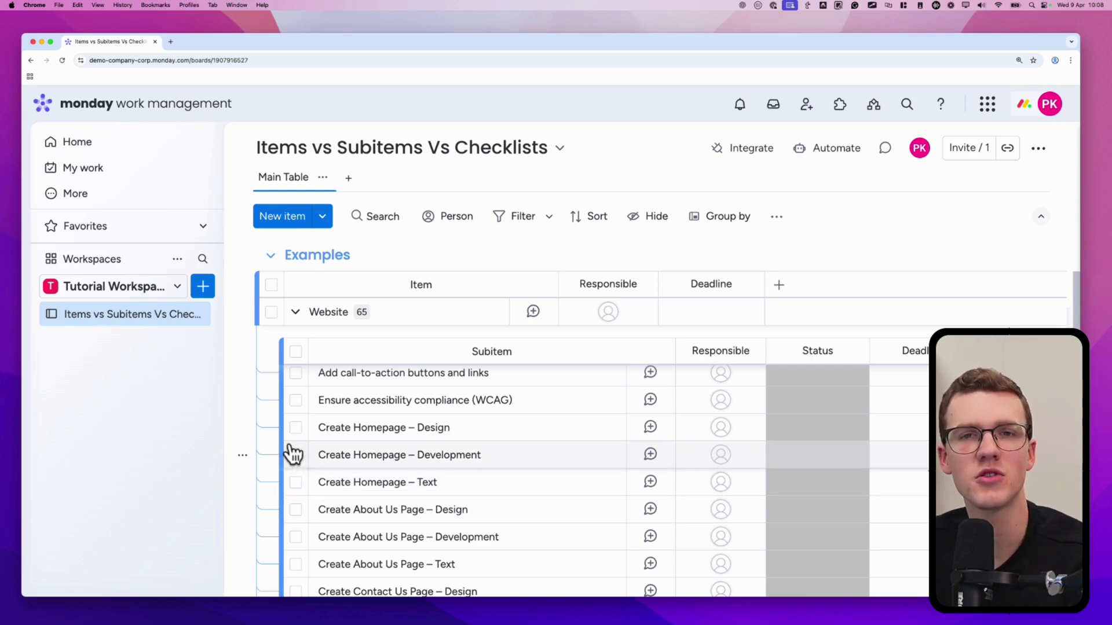
scroll(293, 455, up, 10)
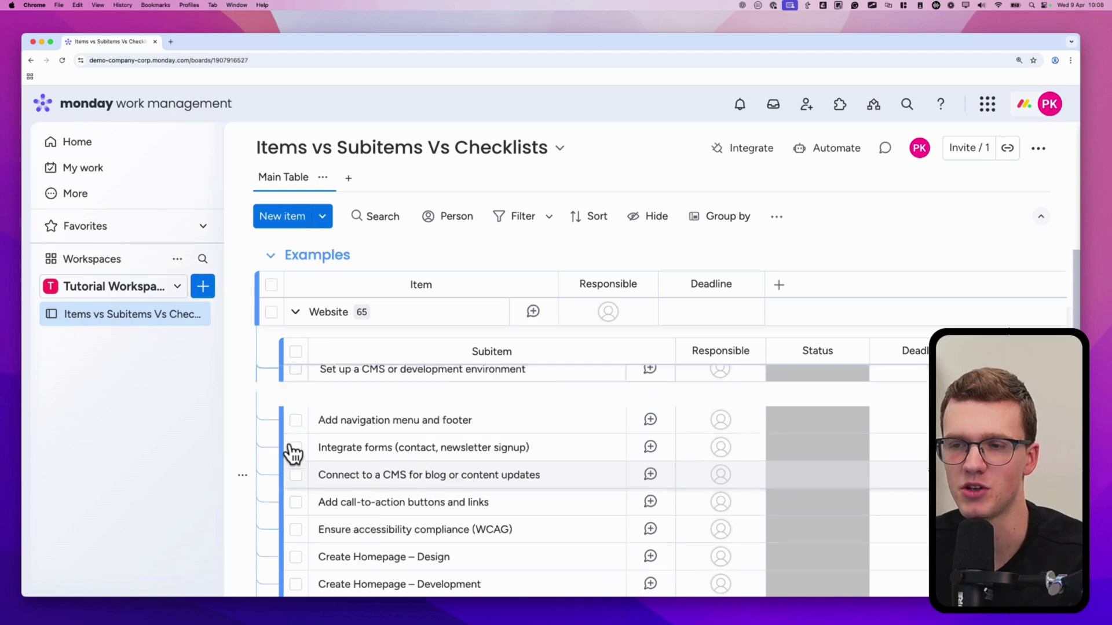
Collapse the Website item and add a new group named Website
click(295, 340)
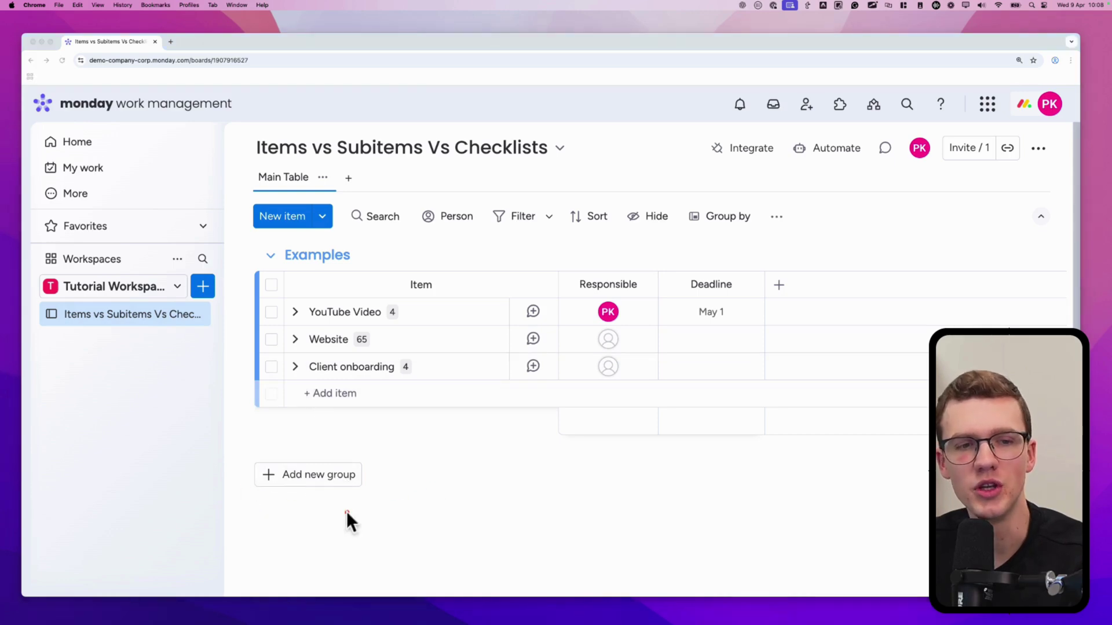
click(351, 481)
click(337, 472)
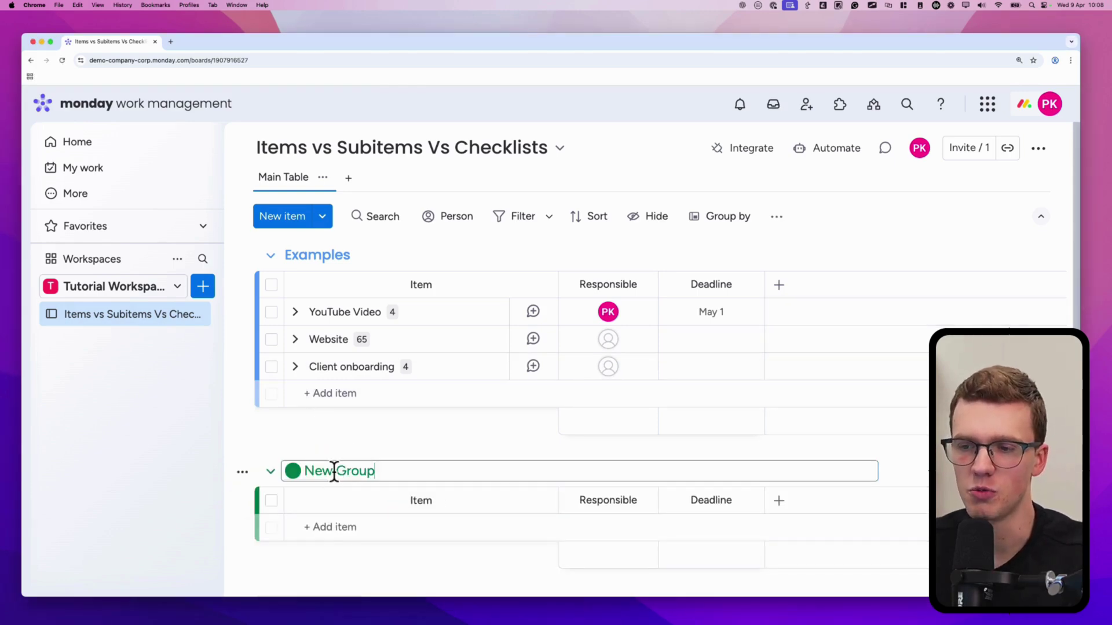
text(Website)
key(Return)
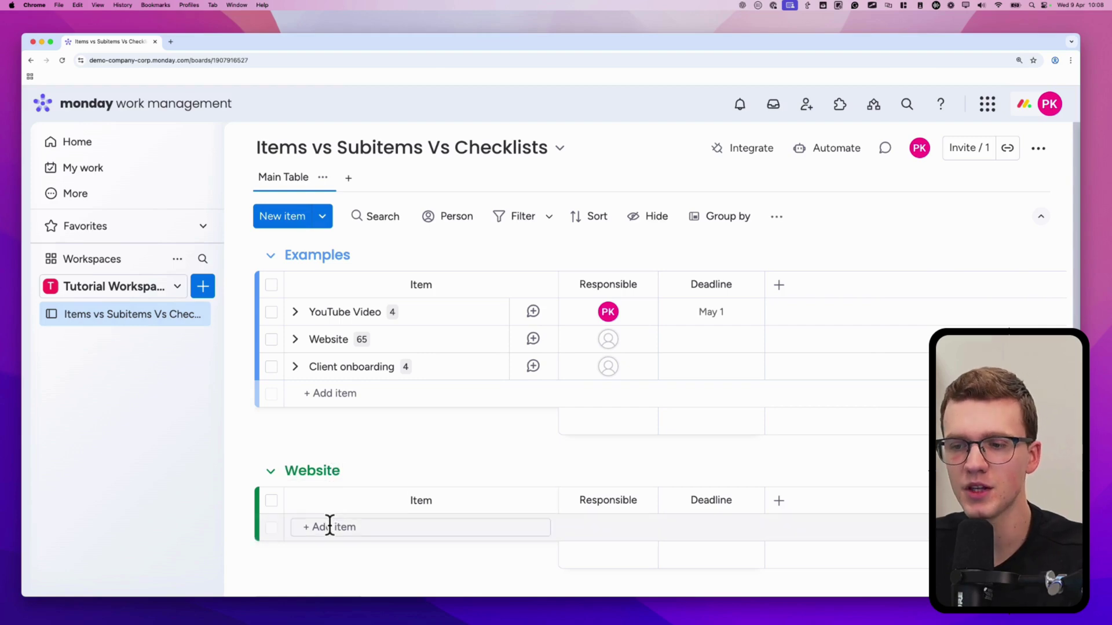
Add a Home Page item to the Website group with a Design subitem
click(330, 527)
text(Home Page)
key(Return)
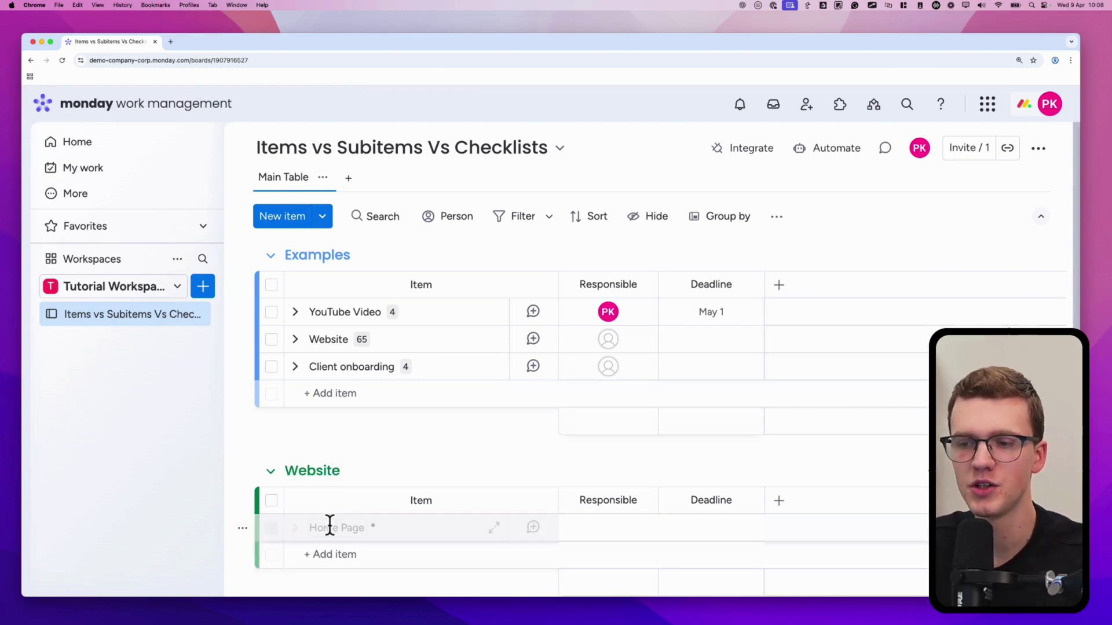
click(295, 528)
scroll(348, 519, down, 2)
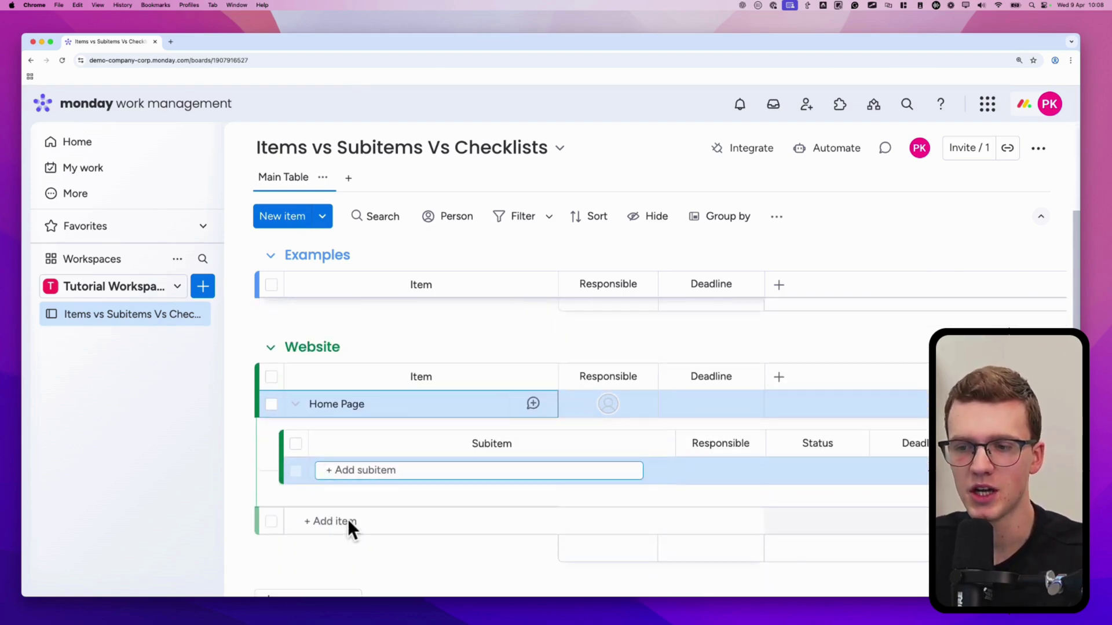
text(Design)
key(Return)
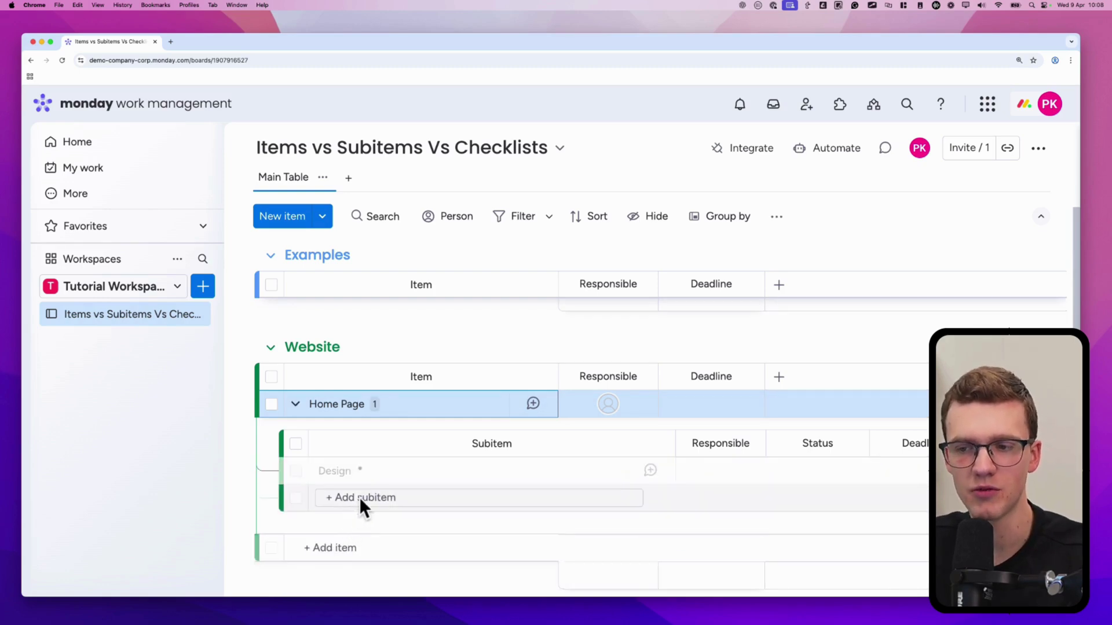
Add Development and Launch subitems under Home Page
click(360, 498)
text(Deveopment)
key(super+BackSpace)
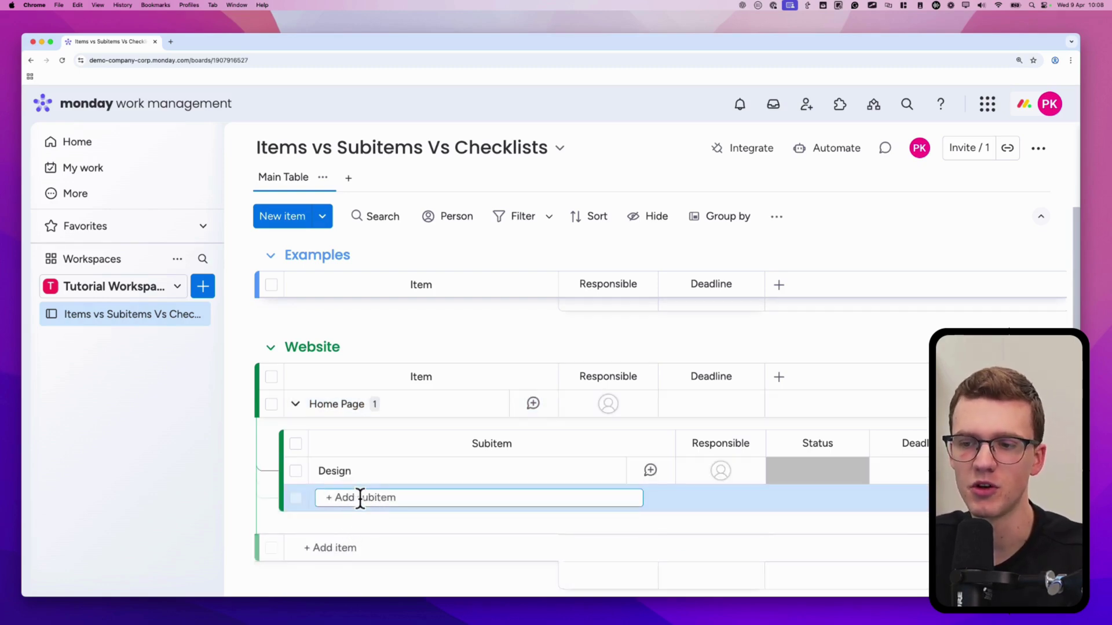
text(Develop)
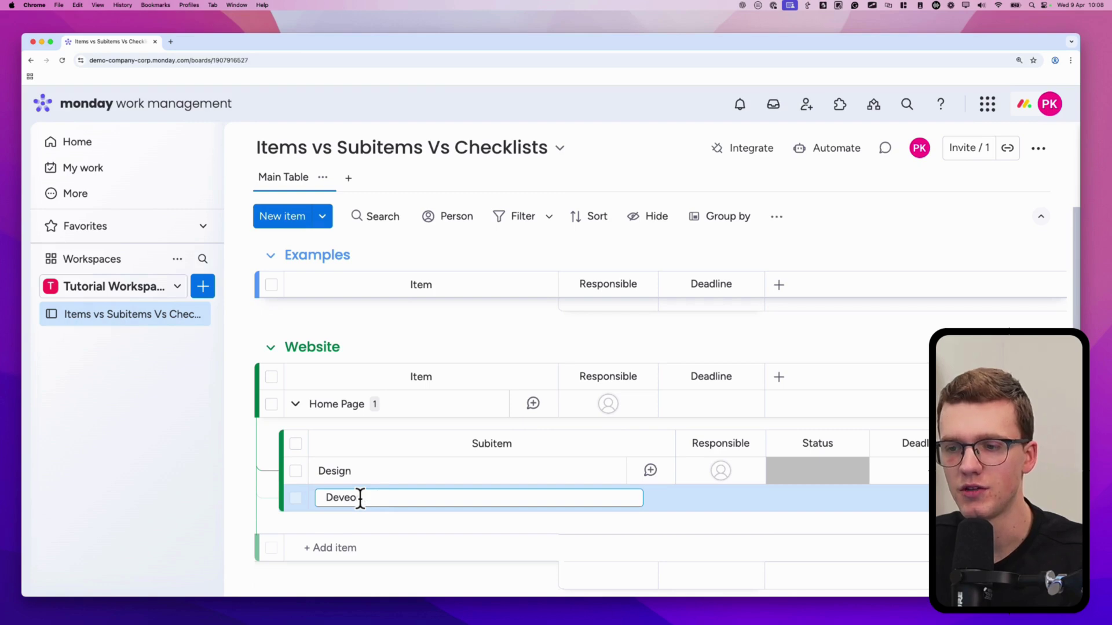
text(ment)
key(Return)
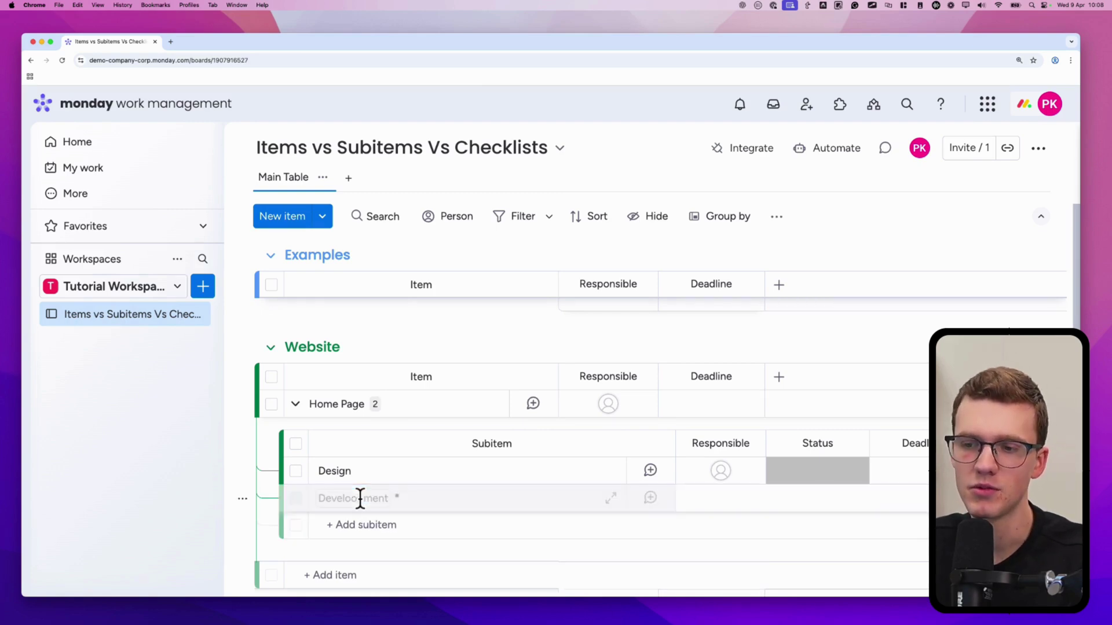
click(355, 499)
click(350, 524)
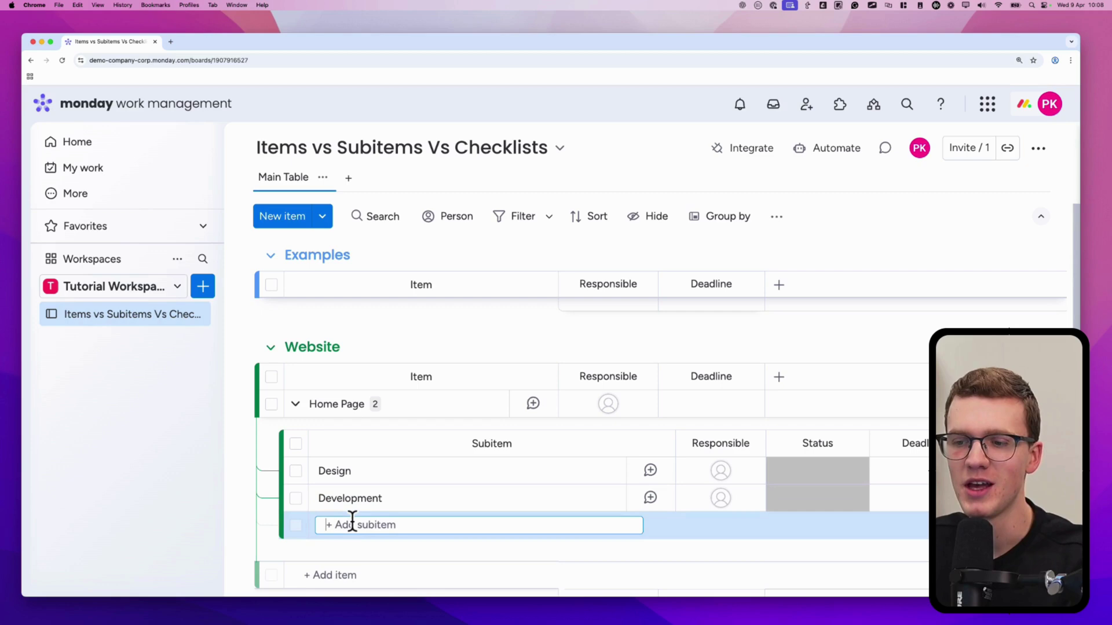
text(Co)
key(BackSpace)
key(BackSpace)
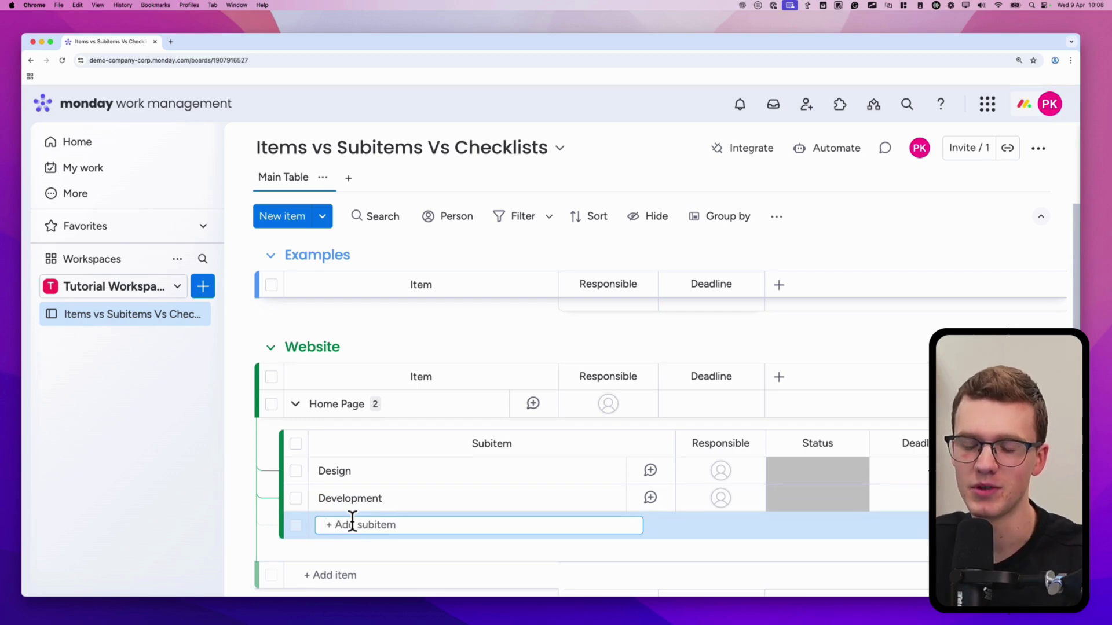
text(Launch)
key(Return)
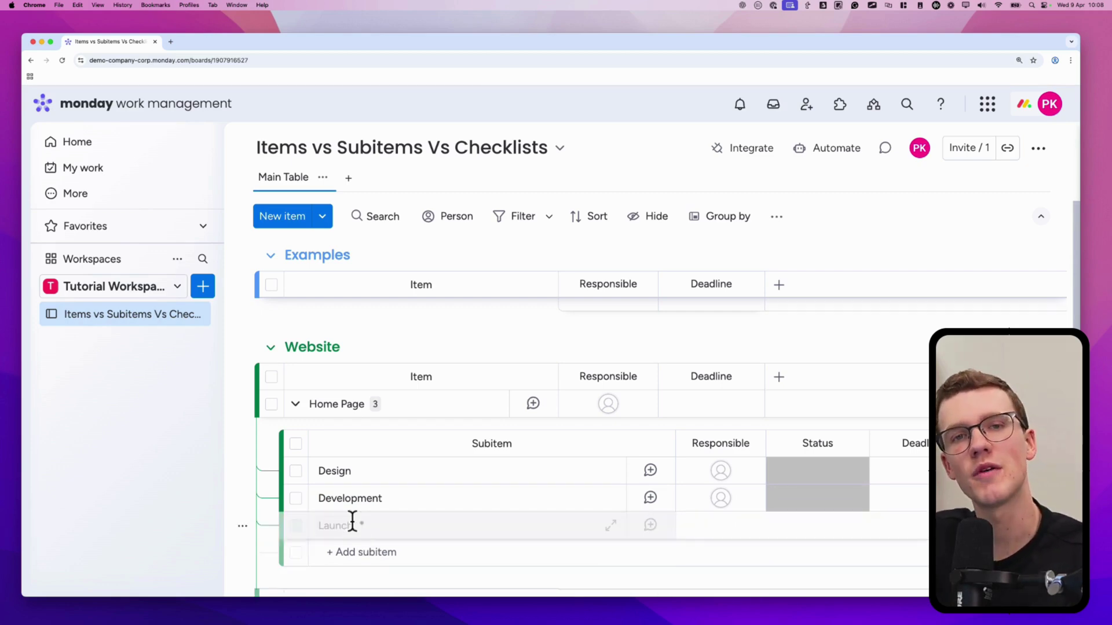
Create a Competitor research item with subitems Apple and Microsoft
scroll(340, 556, down, 1)
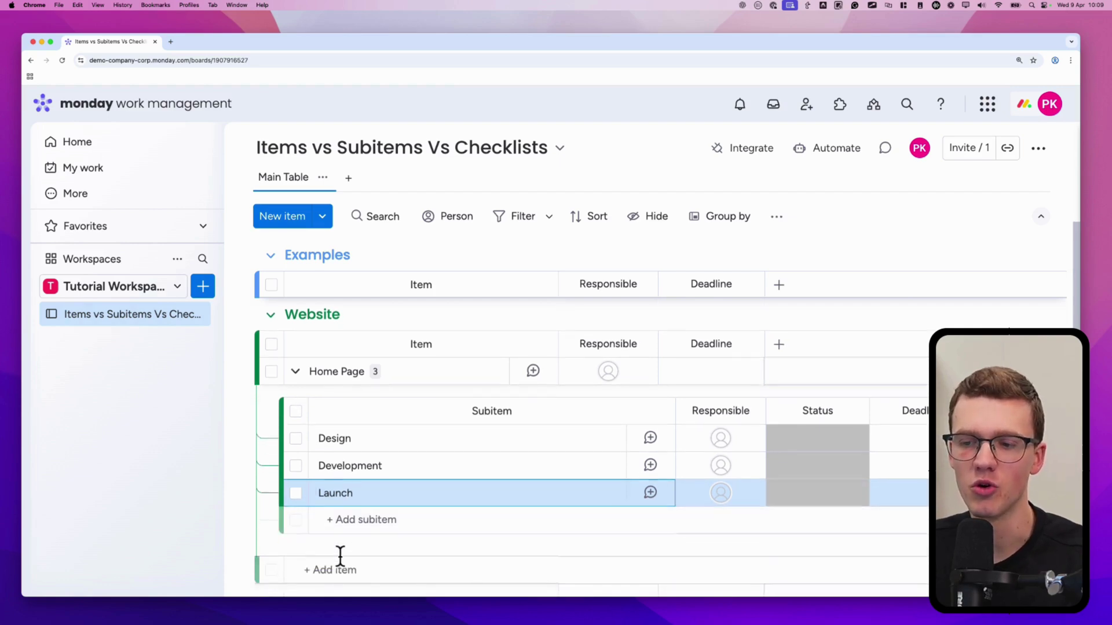
click(324, 571)
text(Competitor)
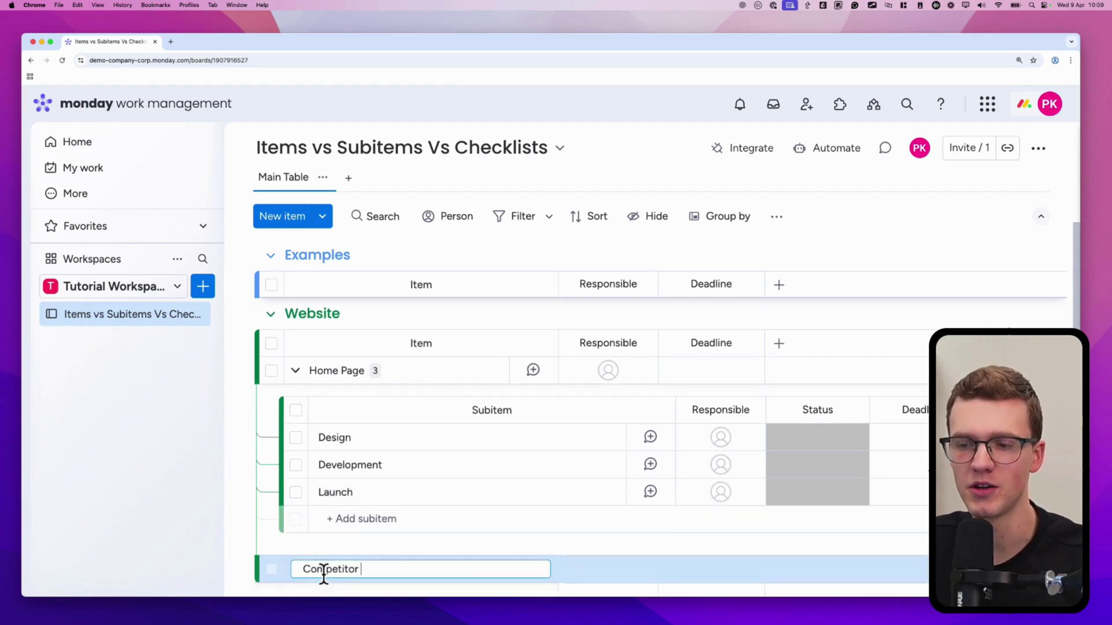
text( research)
key(Return)
scroll(322, 570, down, 2)
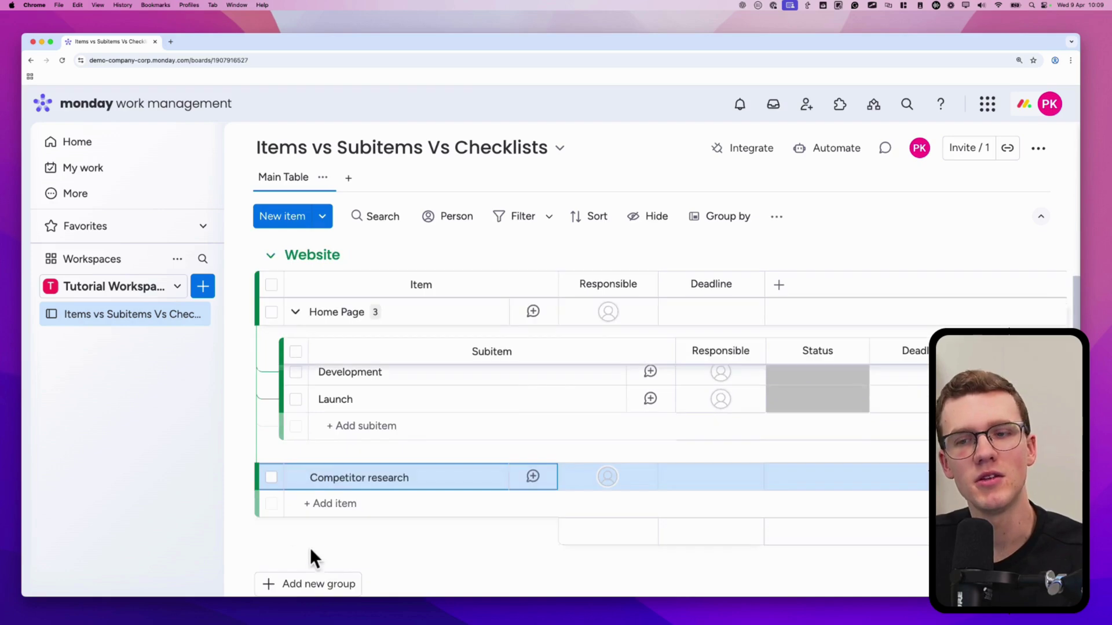
click(294, 476)
text(Appl)
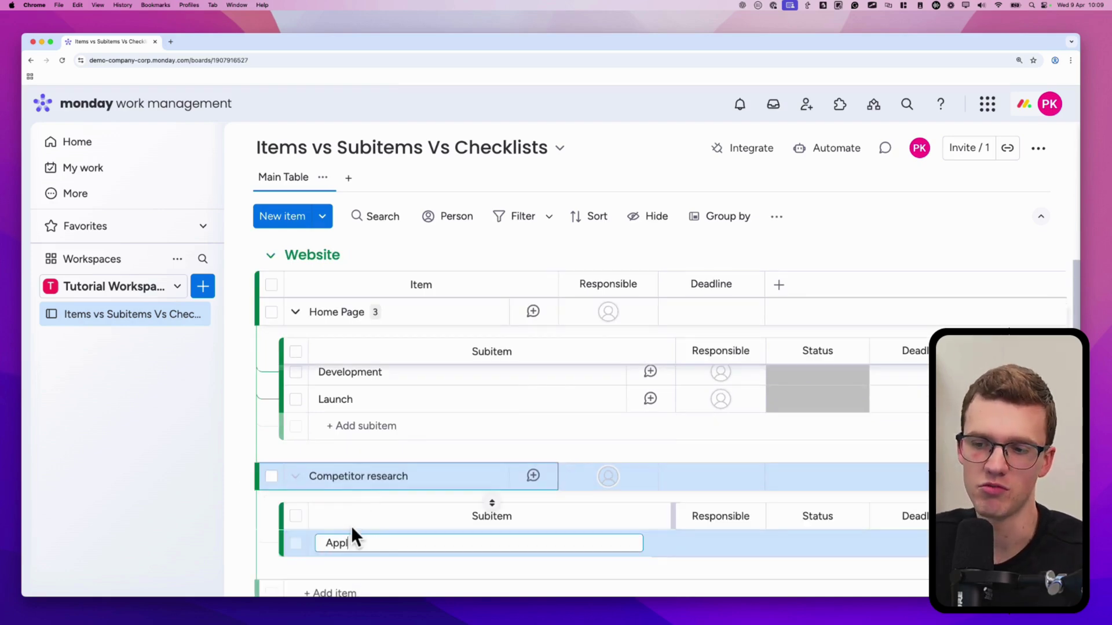
text(e)
key(Return)
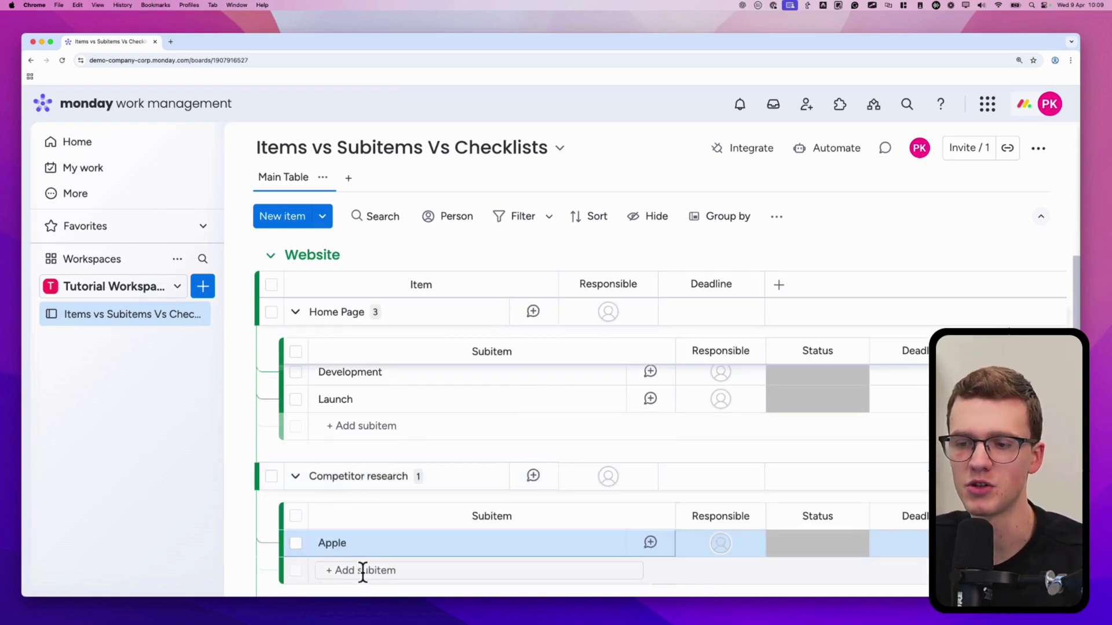
click(362, 570)
text(Microsoft)
key(Return)
Collapse the Home Page and Competitor research subitems
scroll(347, 498, up, 1)
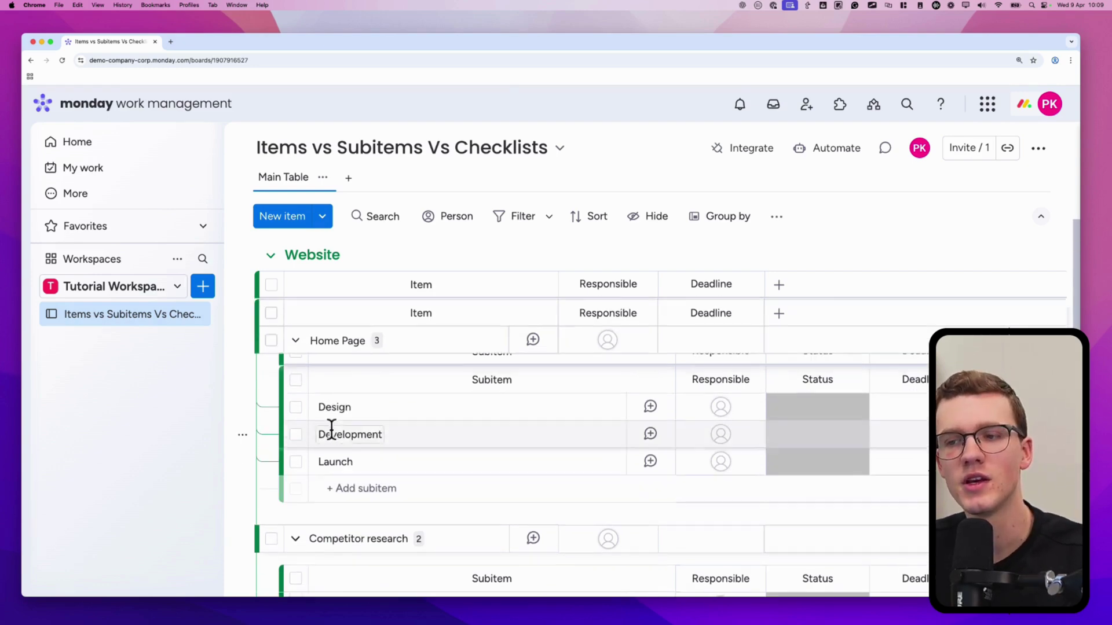
click(295, 346)
click(296, 368)
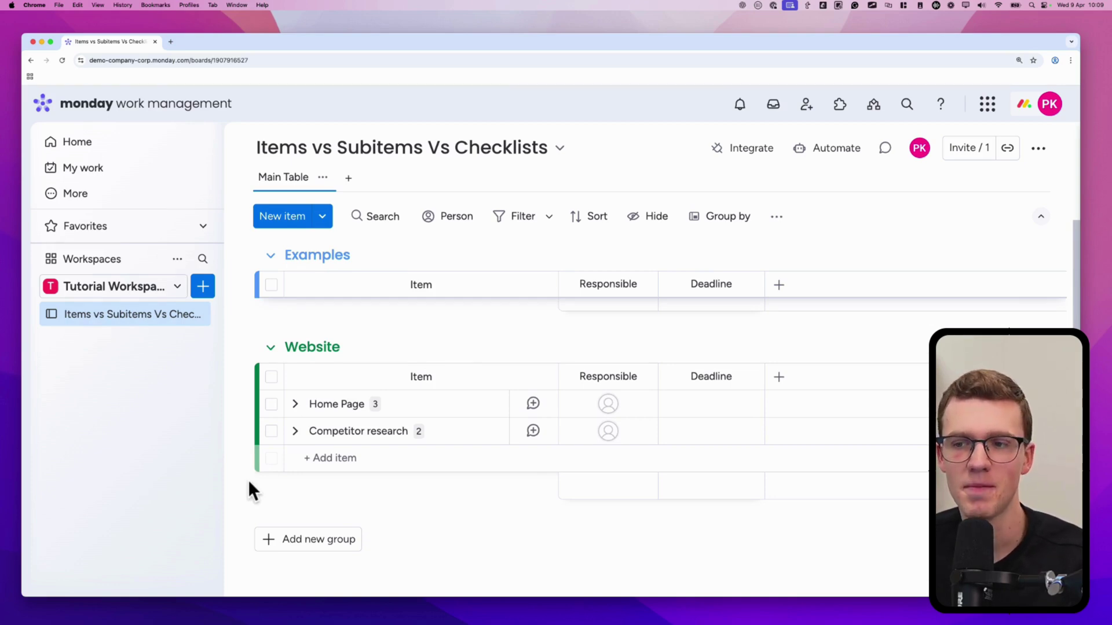
Compare Home Page and YouTube Video subitems, leaving Home Page's Design, Development and Launch shown
click(296, 404)
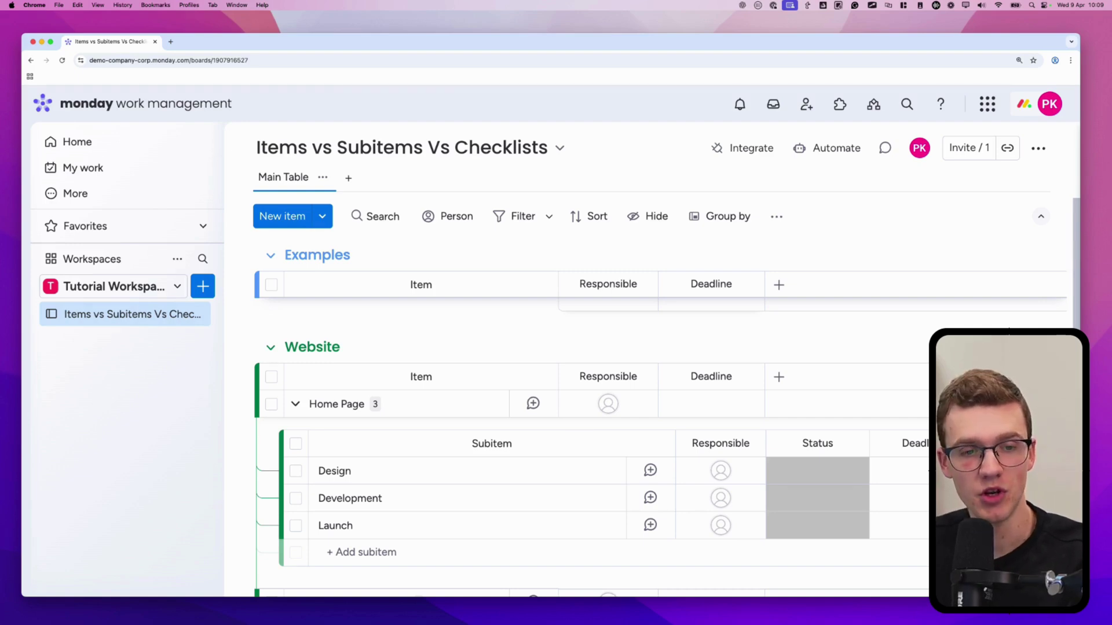
click(296, 405)
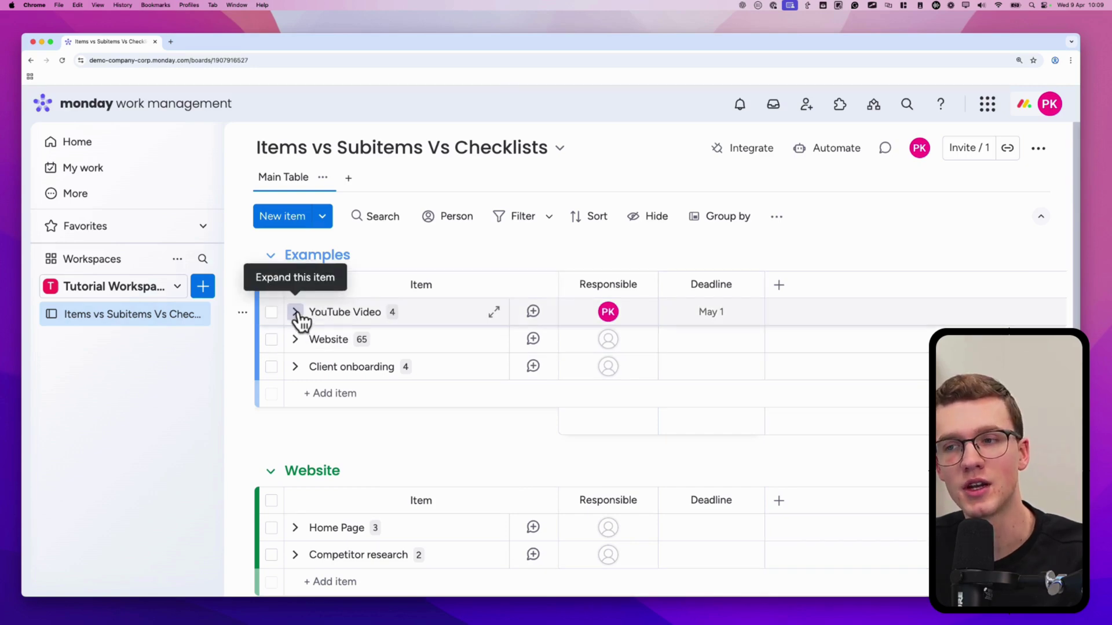
click(296, 313)
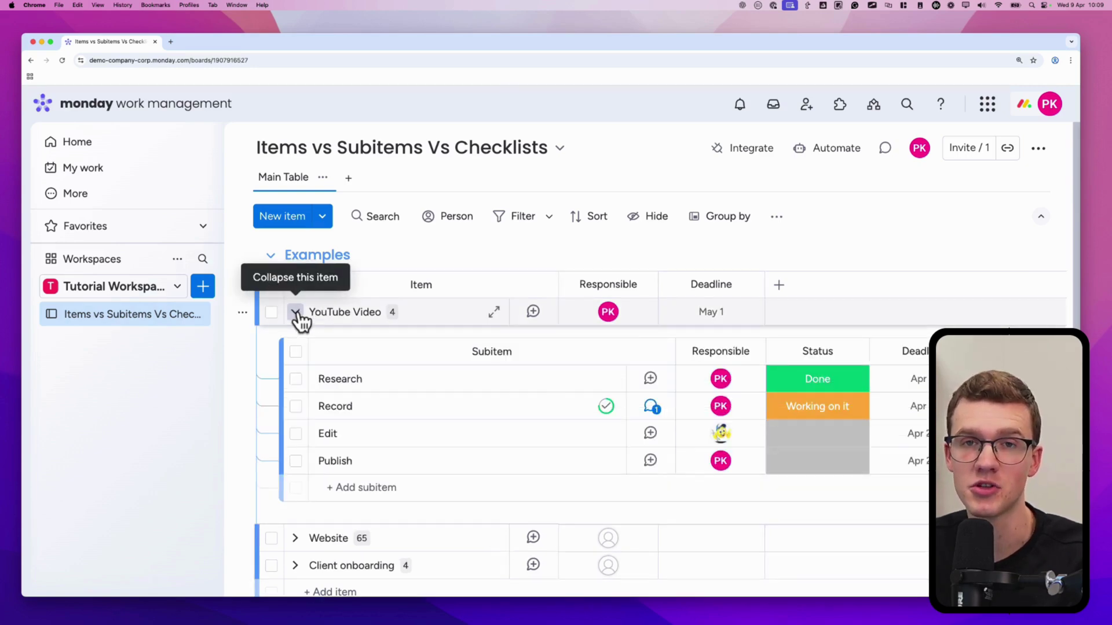
click(296, 313)
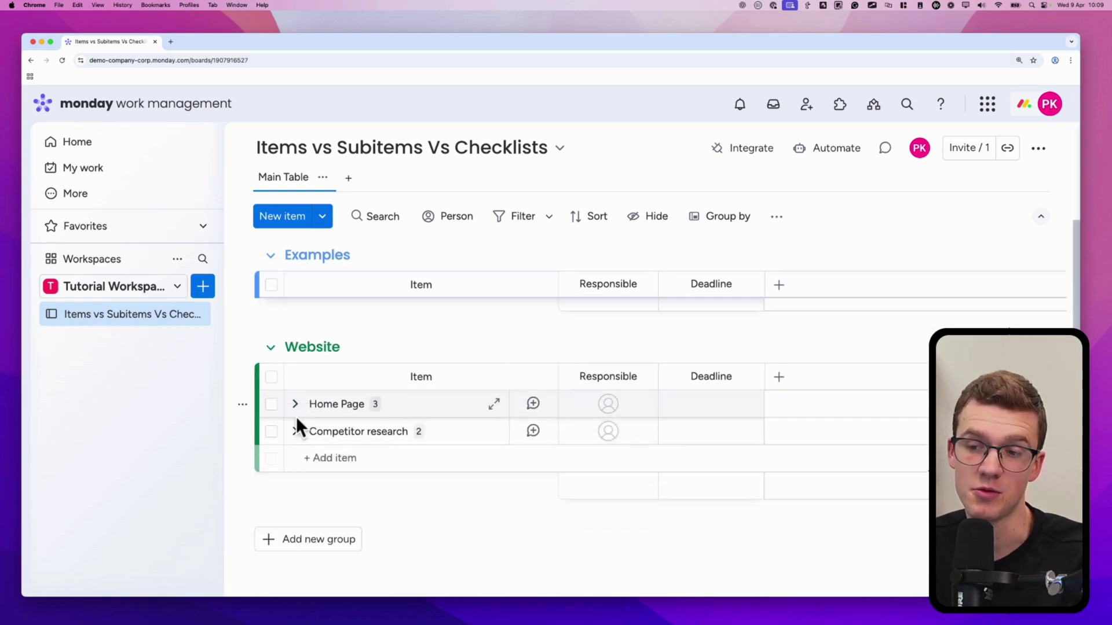
click(296, 403)
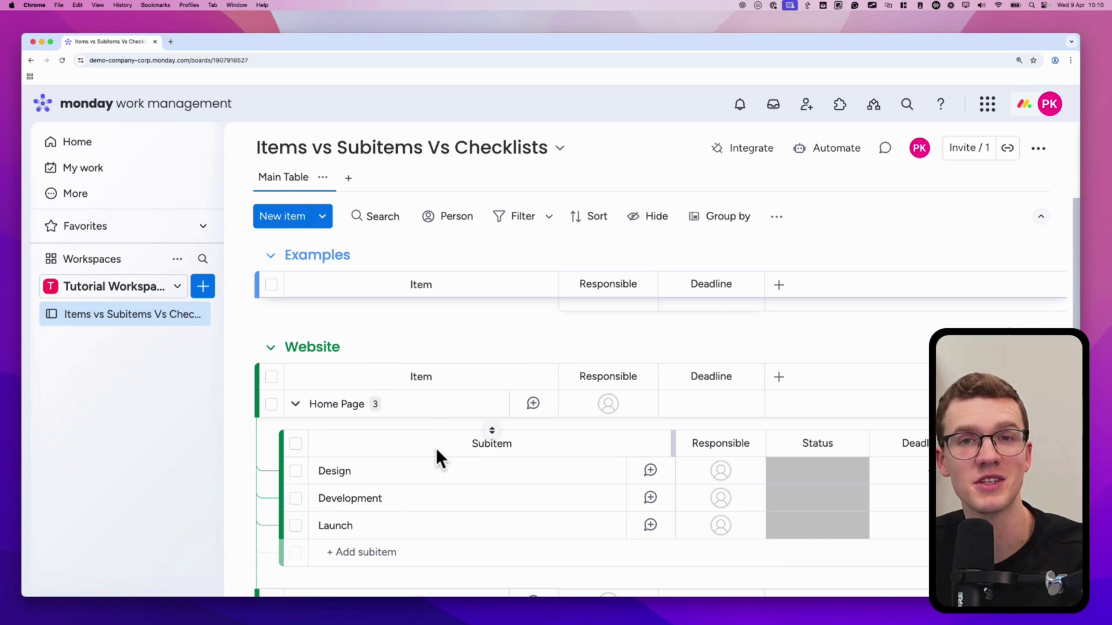
click(296, 404)
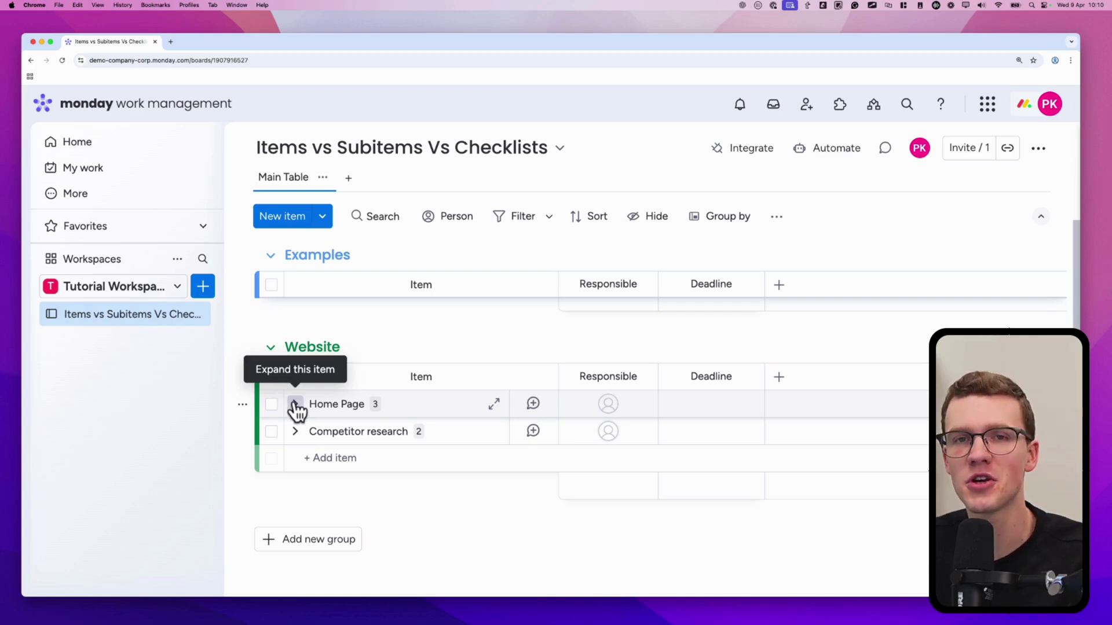
click(296, 404)
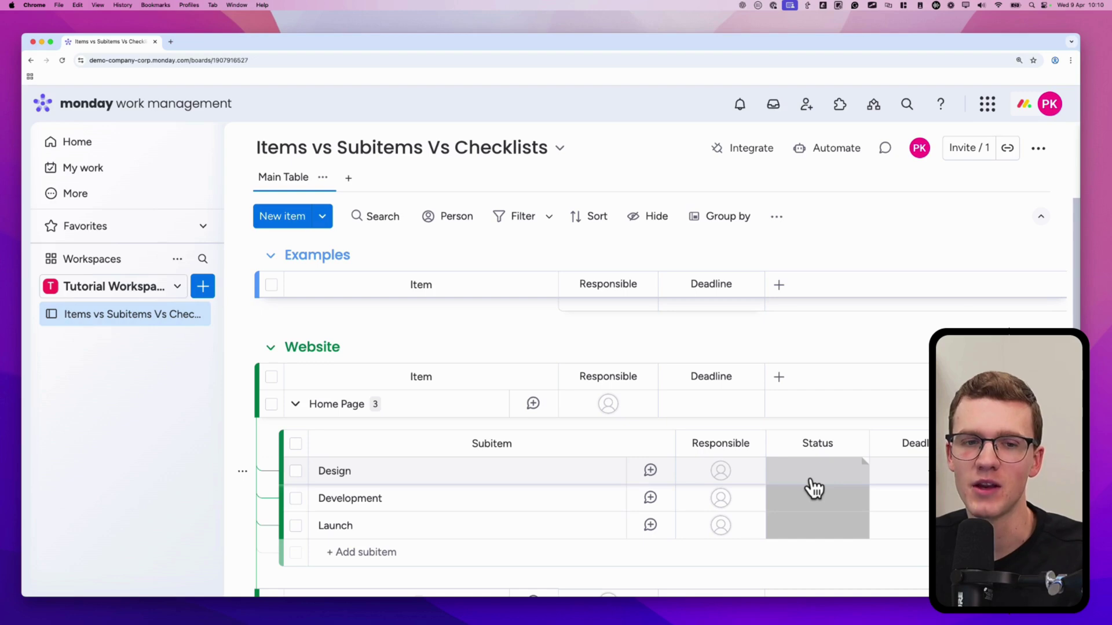
Add a Subitems Status summary column to the items and widen it
drag(859, 435, 863, 445)
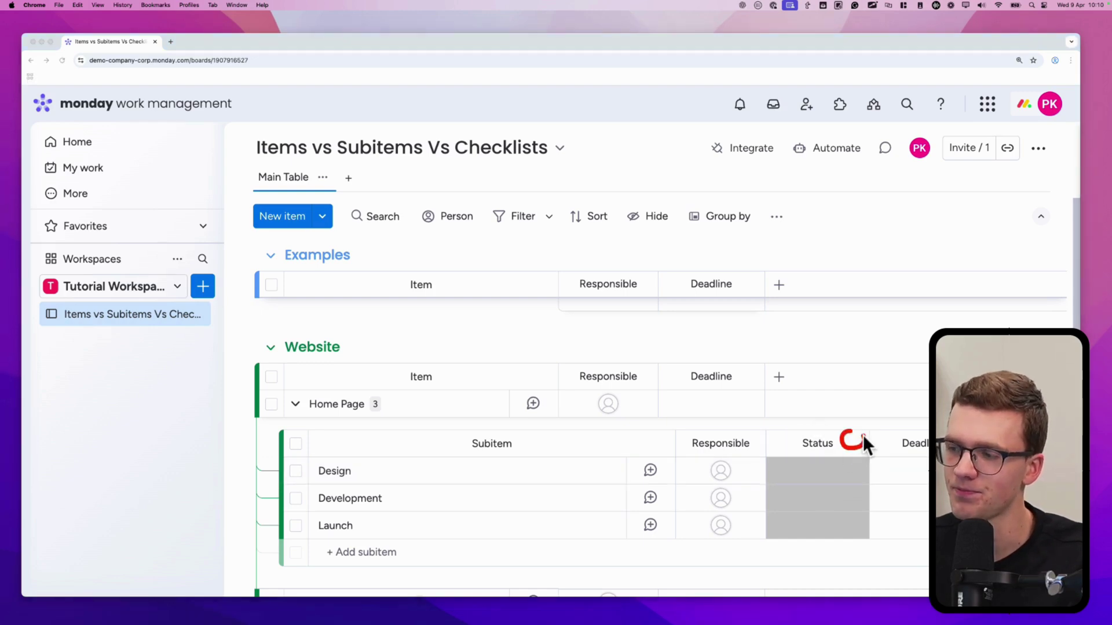
click(852, 443)
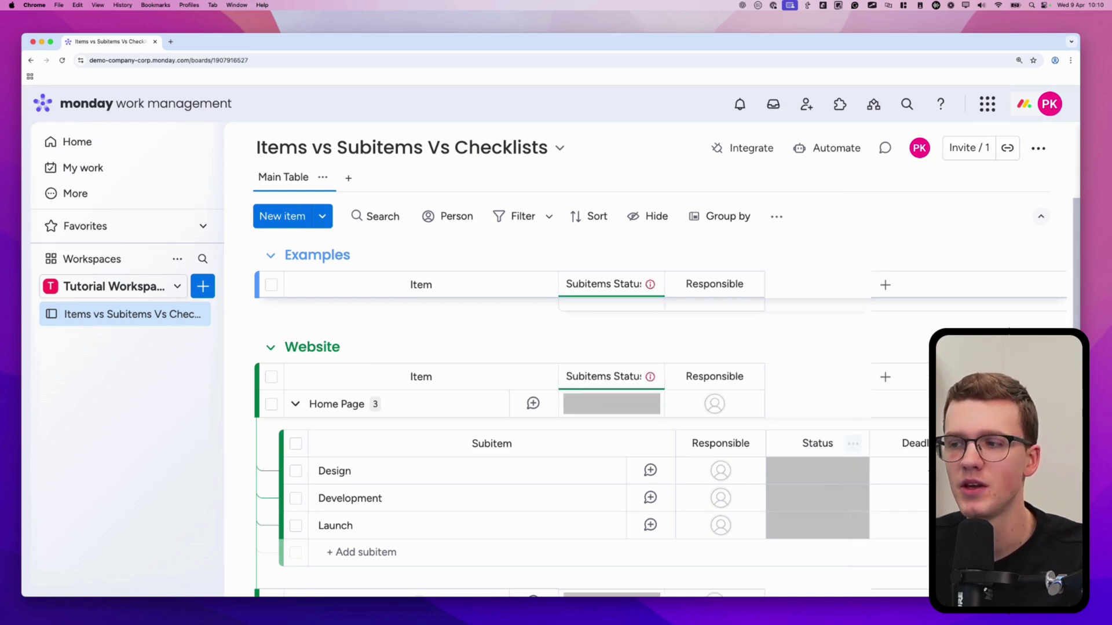
click(904, 371)
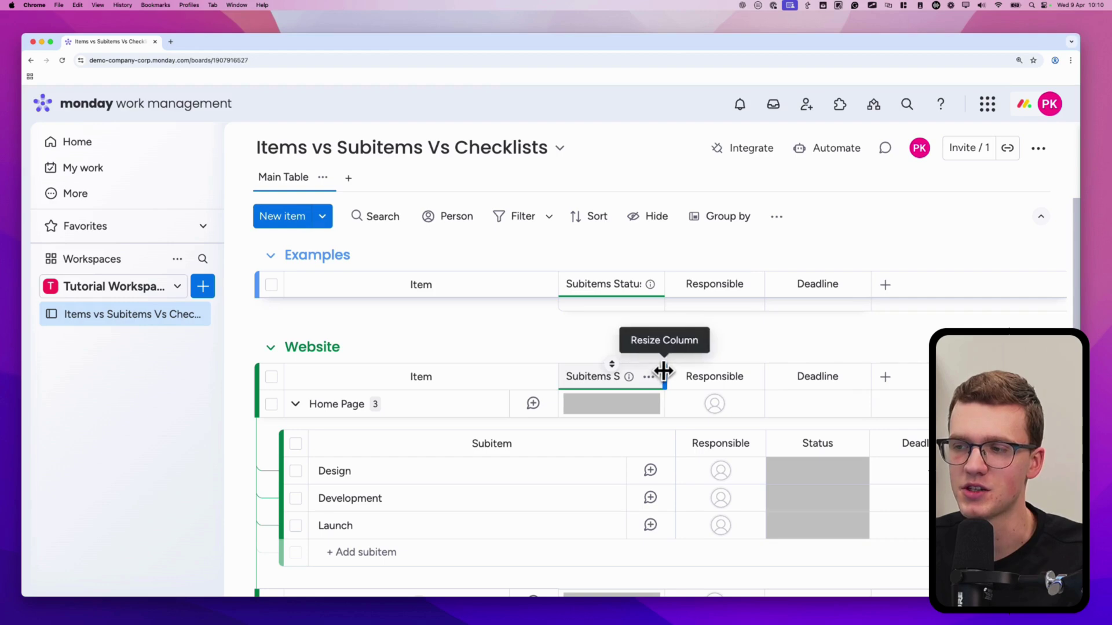
drag(661, 373, 735, 372)
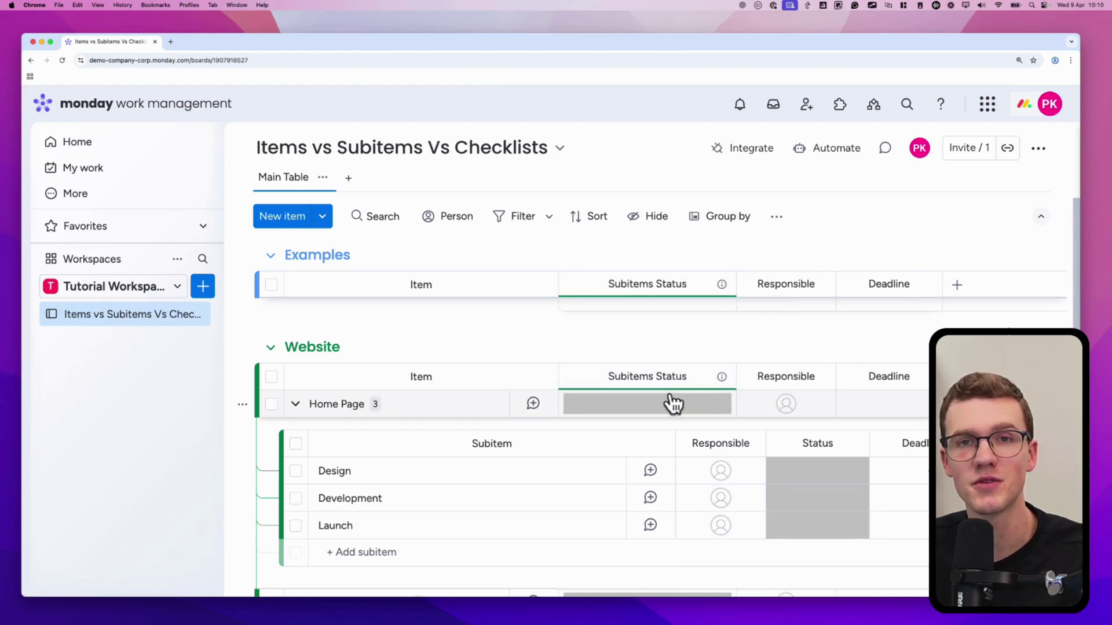
Mark the Design subitem as Done and Development as Working on it
click(837, 471)
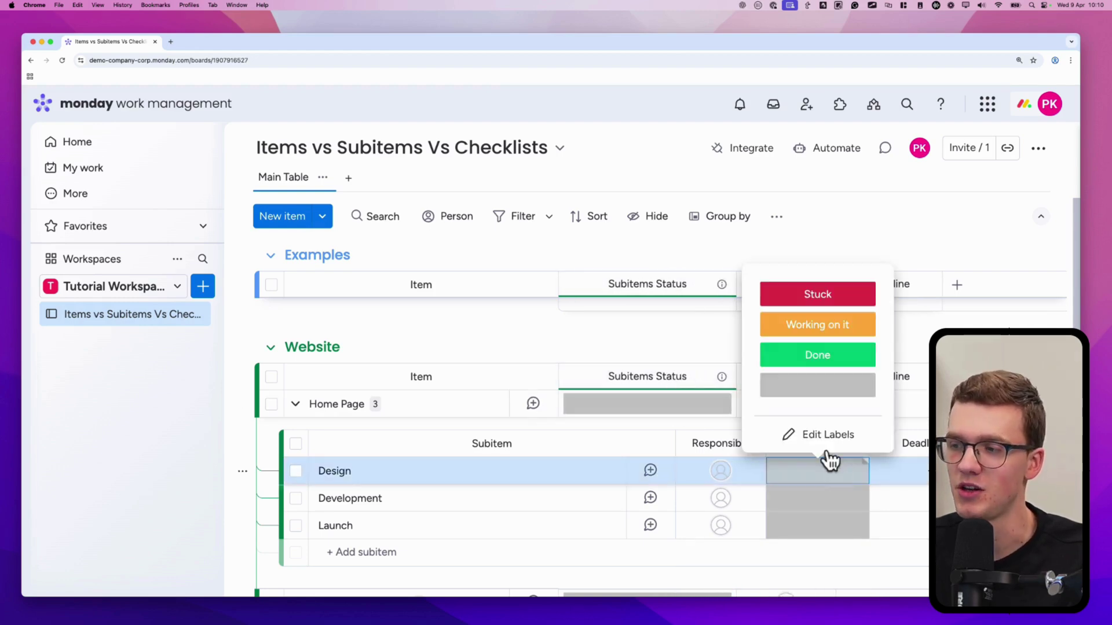
click(813, 353)
click(796, 497)
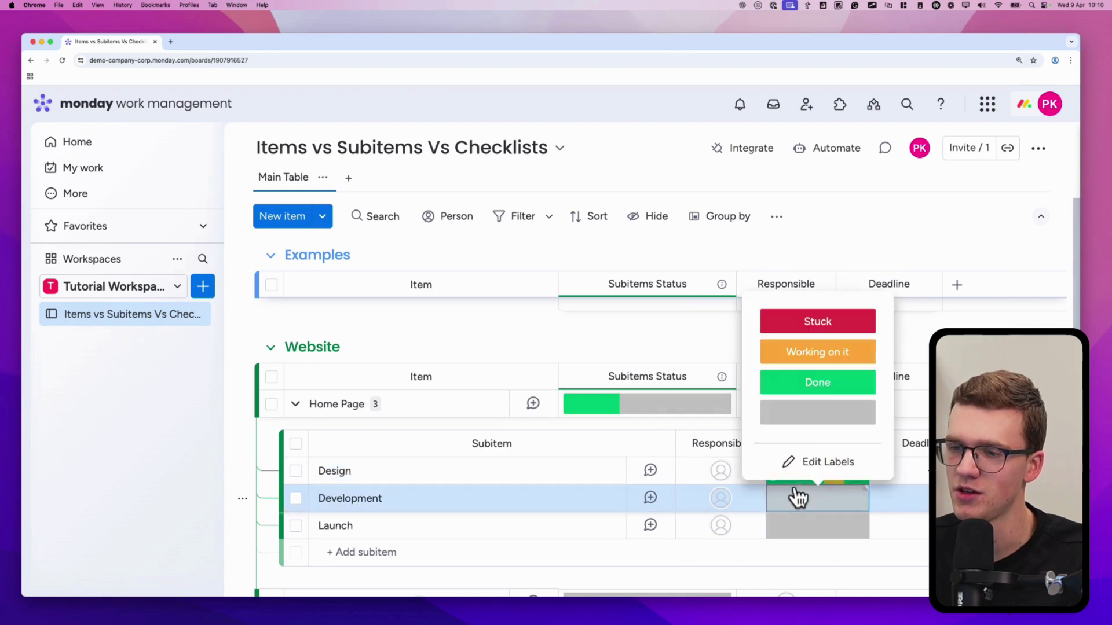
click(802, 355)
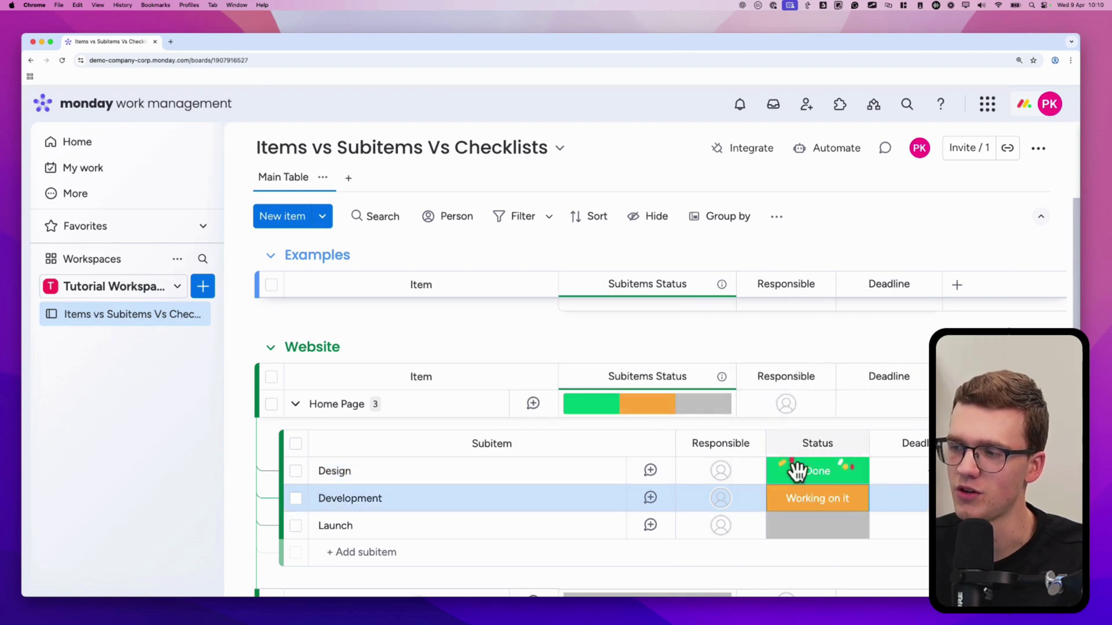
Create a 'To do' status label, set Launch to To do, and reload the board
click(800, 533)
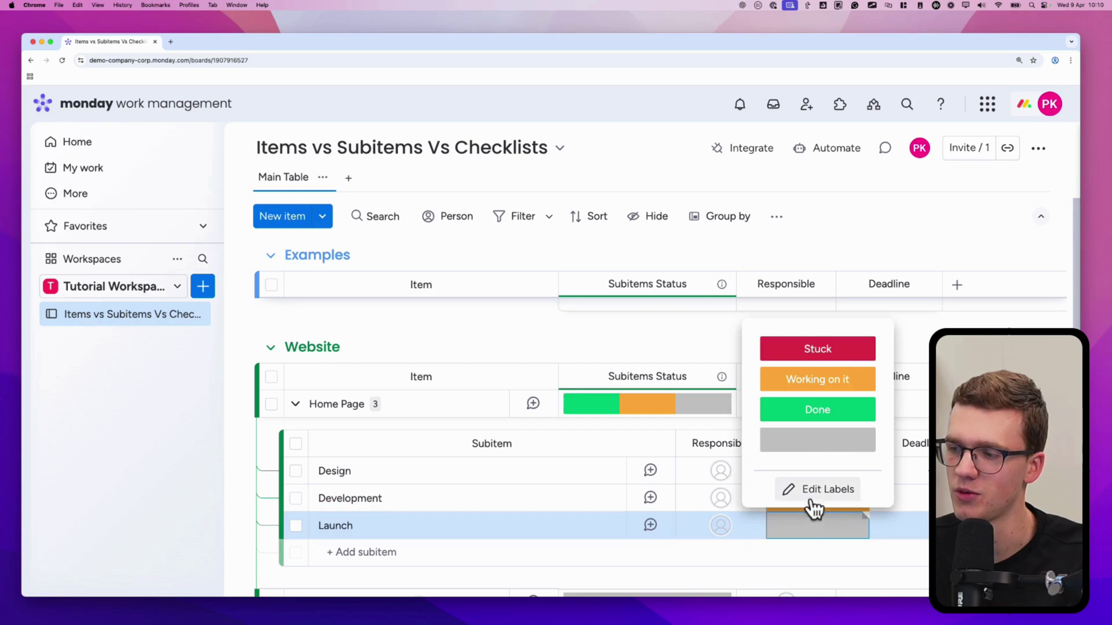
click(814, 490)
click(806, 453)
text(To do)
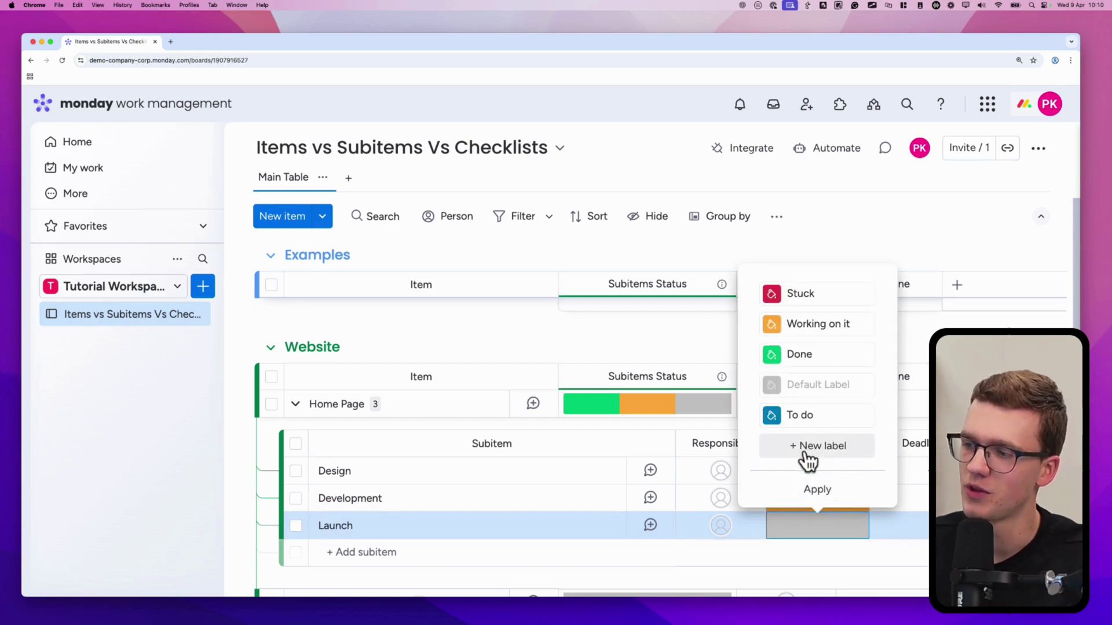
click(814, 488)
click(807, 524)
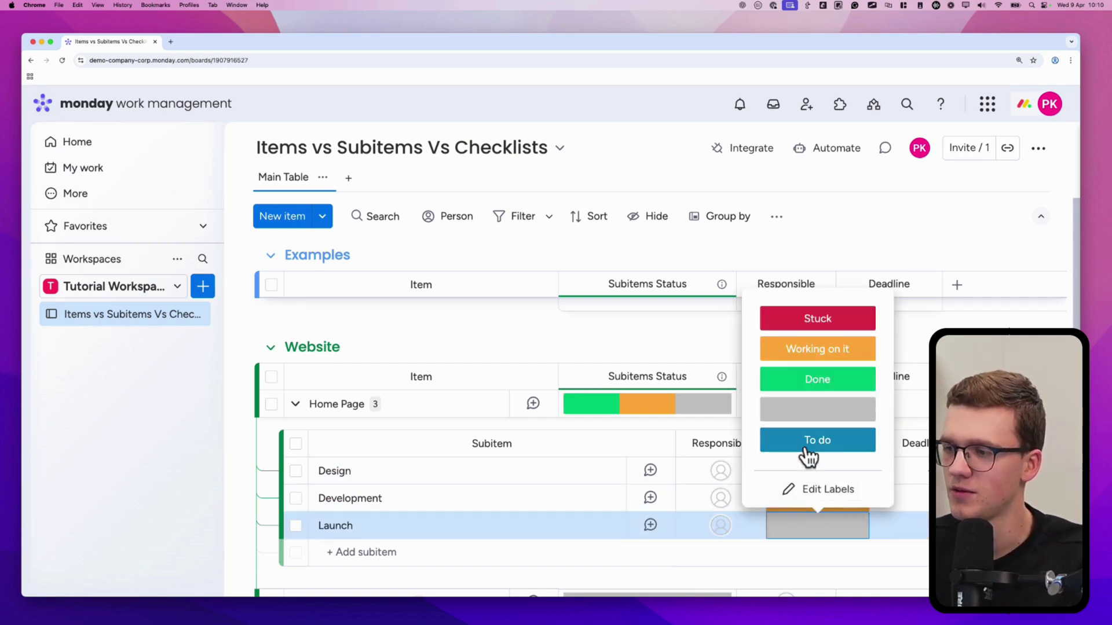
click(809, 457)
drag(695, 346, 263, 248)
key(super+r)
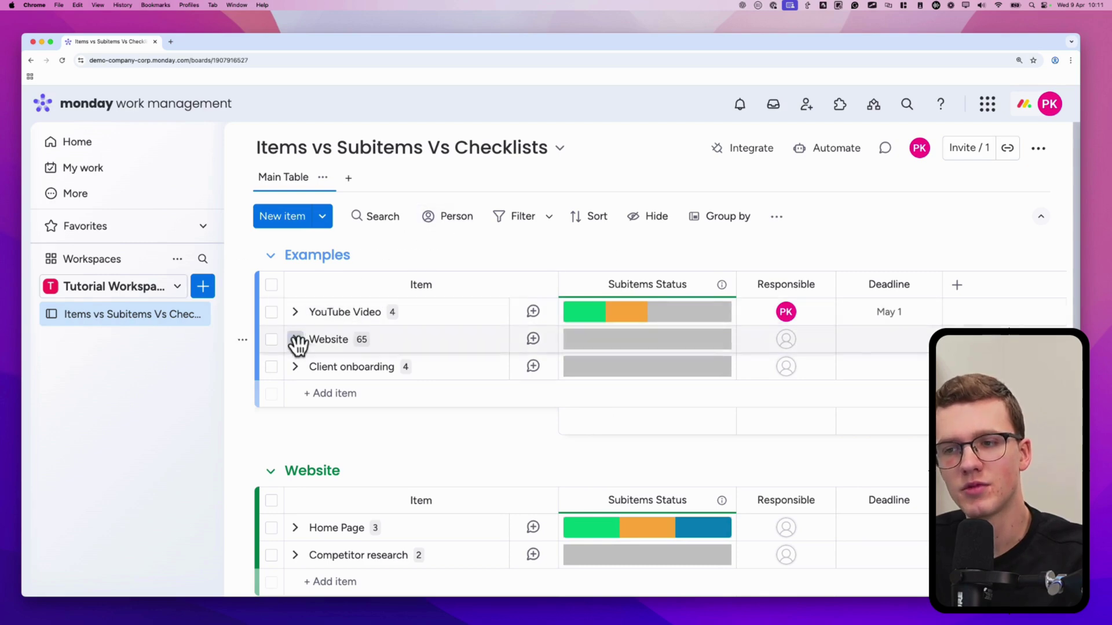
Expand Client onboarding to show its four subitems, Send welcome email through Send onboarding questionnaire
click(295, 371)
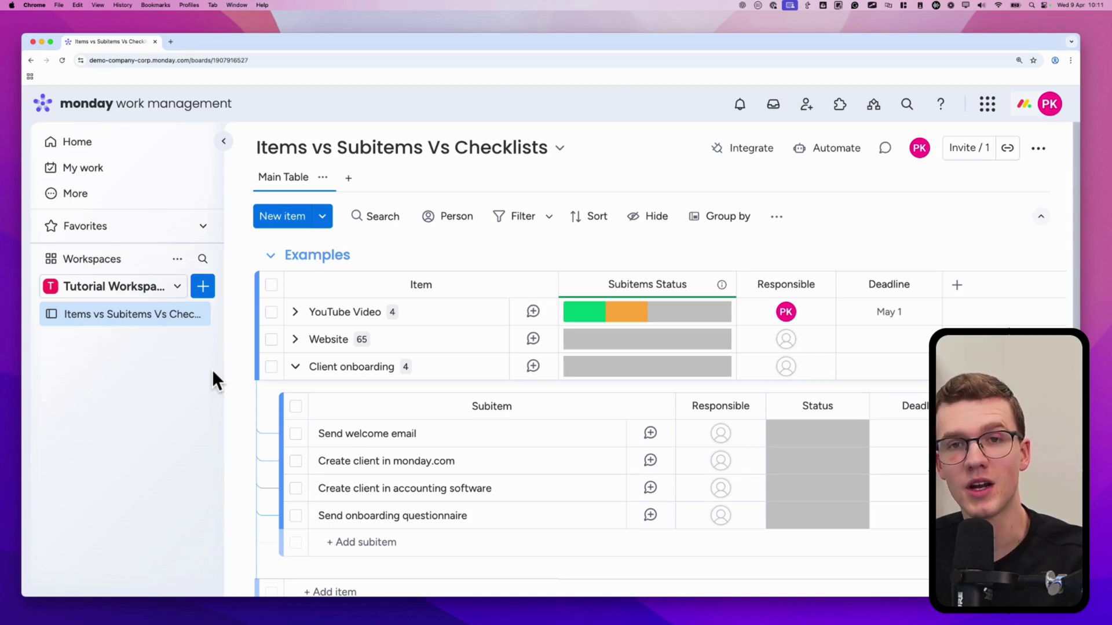
click(295, 366)
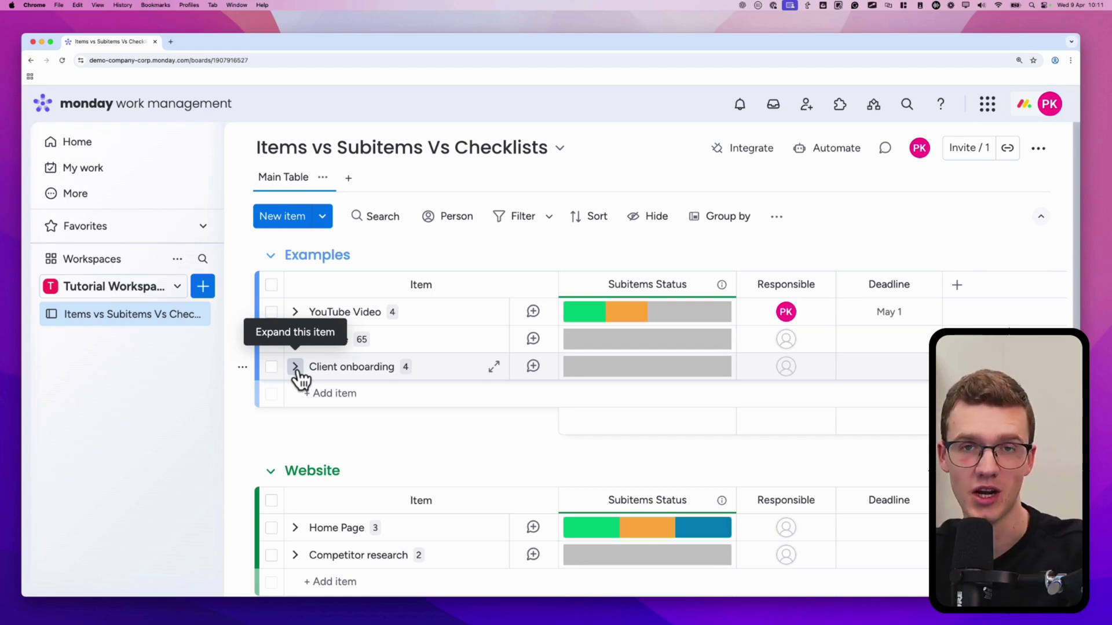
right_click(294, 377)
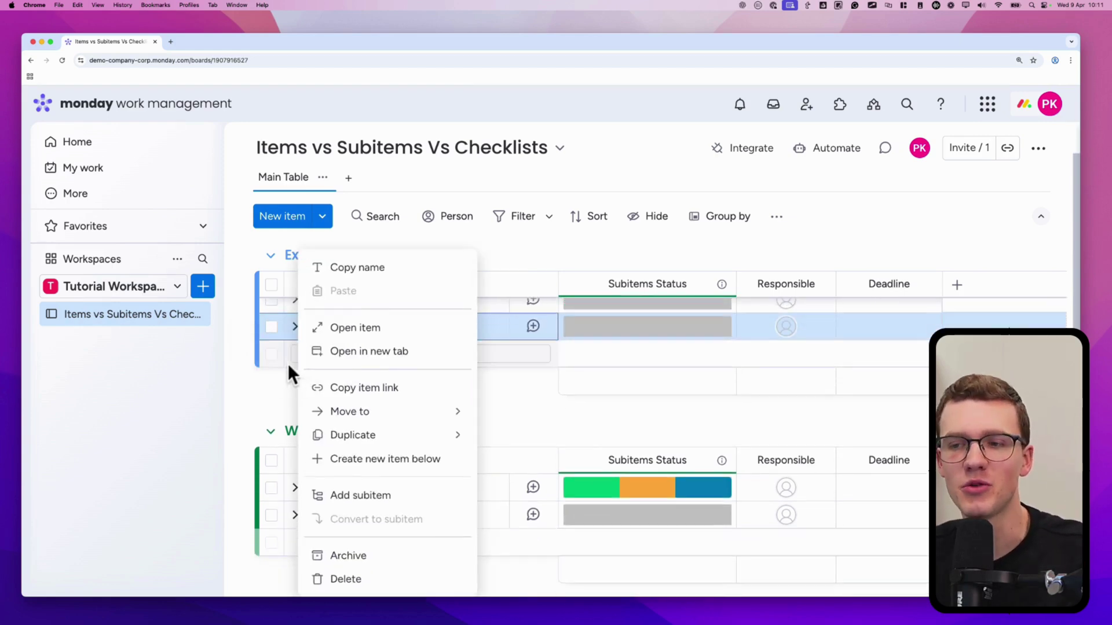
scroll(289, 356, down, 1)
click(295, 327)
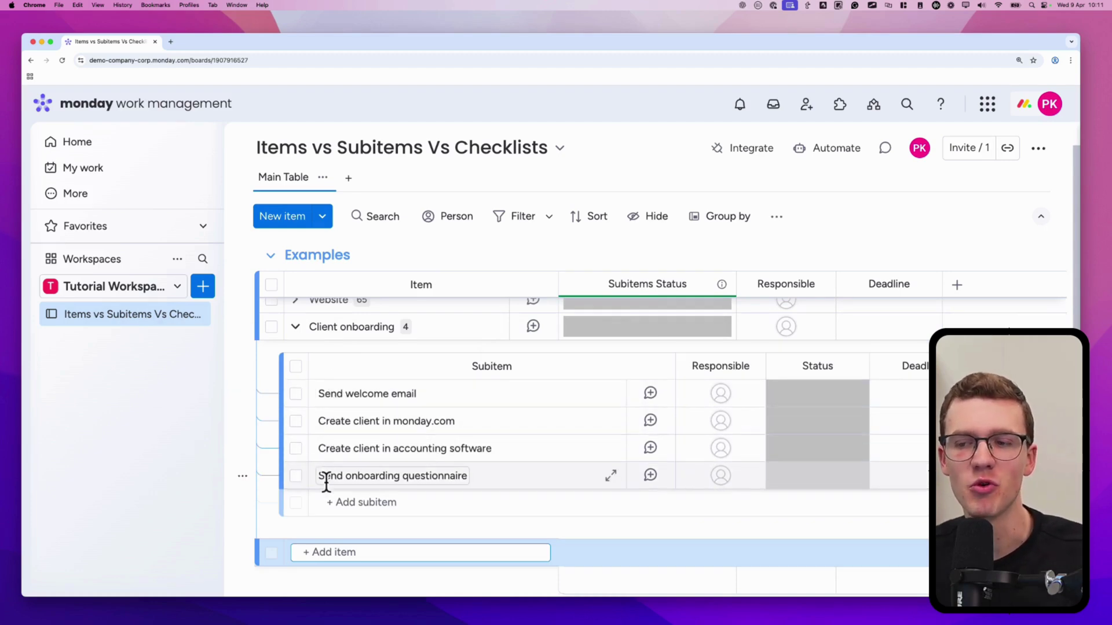
mouse_move(278, 483)
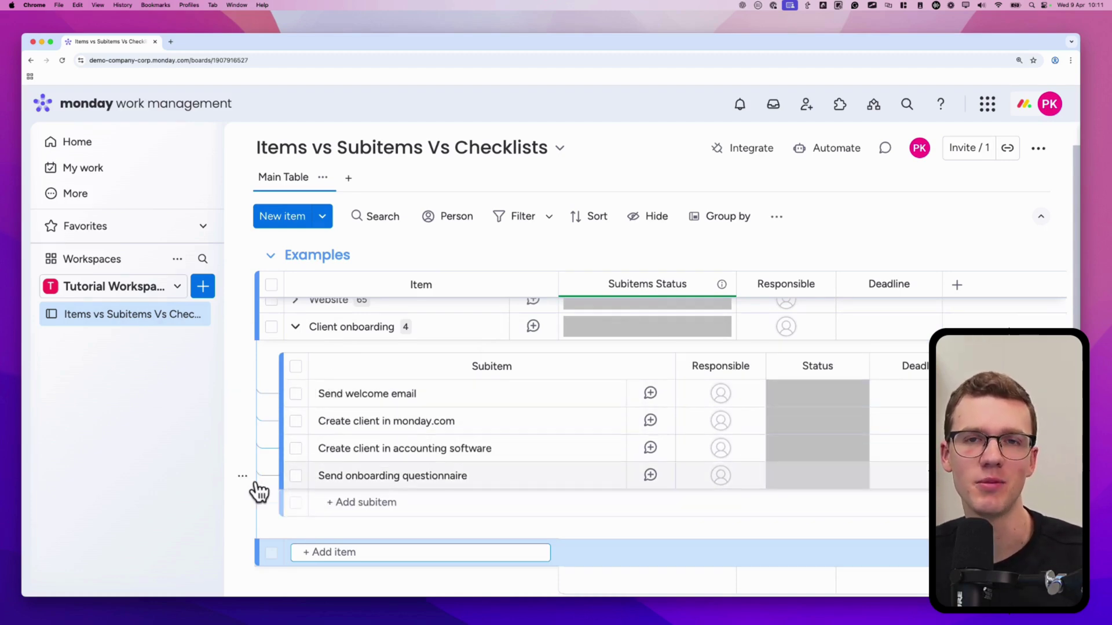
scroll(259, 492, up, 1)
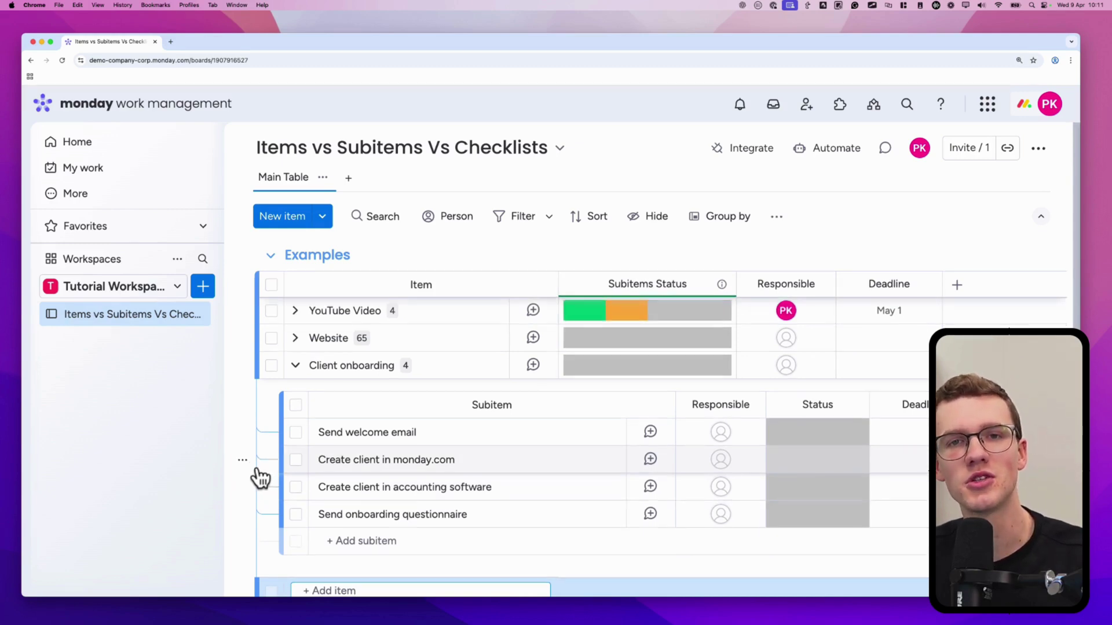
scroll(259, 478, down, 1)
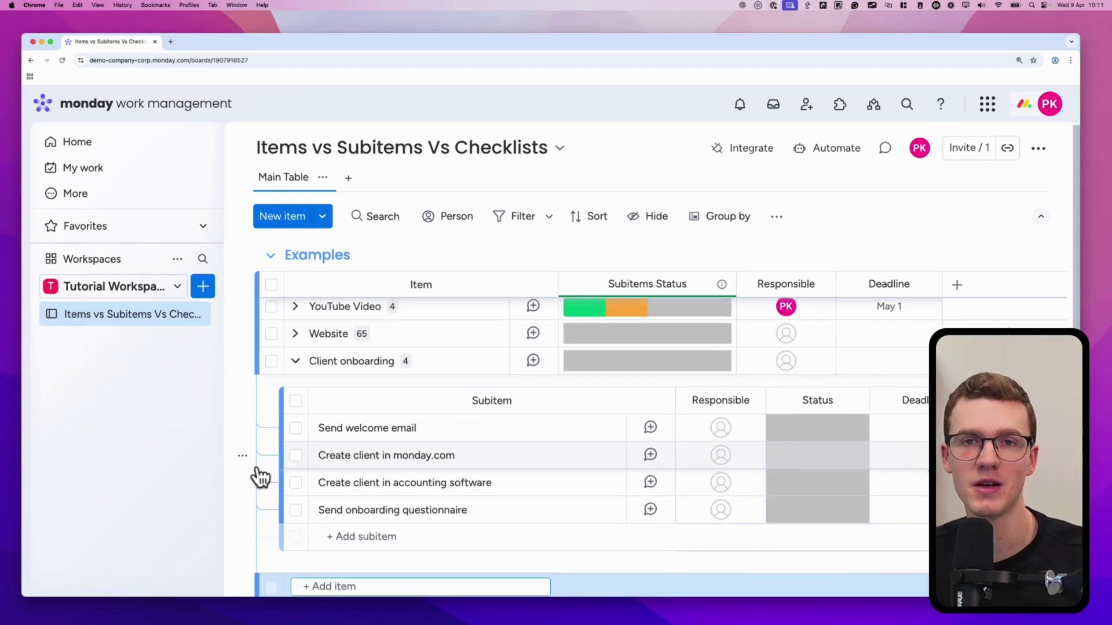
scroll(284, 428, up, 1)
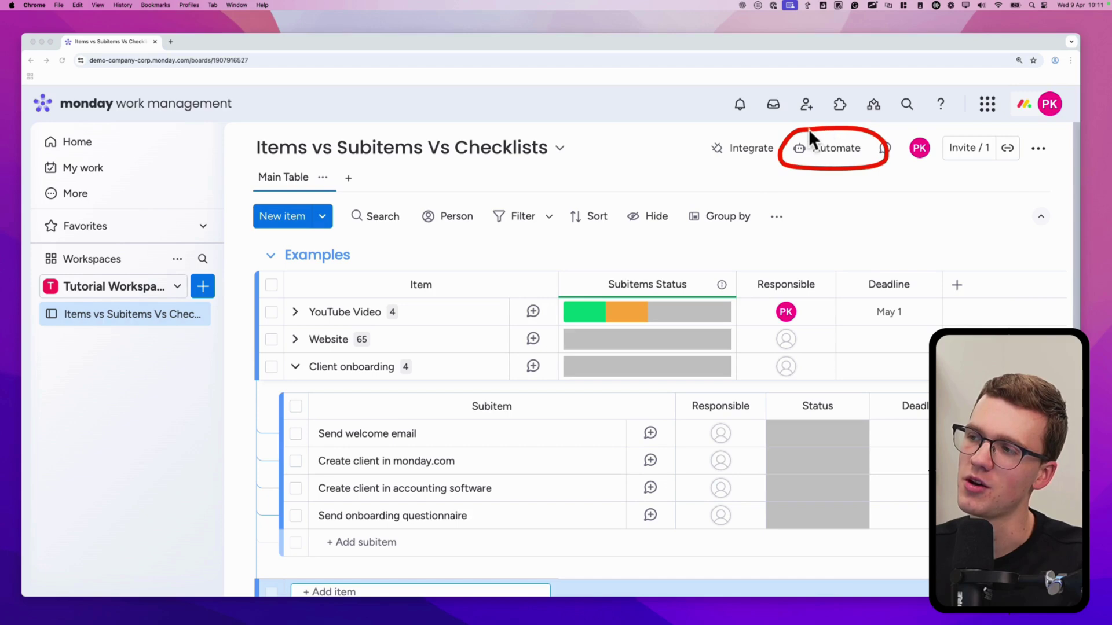
Build a custom automation: when an item is created, create subitem 'Send onboarding questions'
click(826, 152)
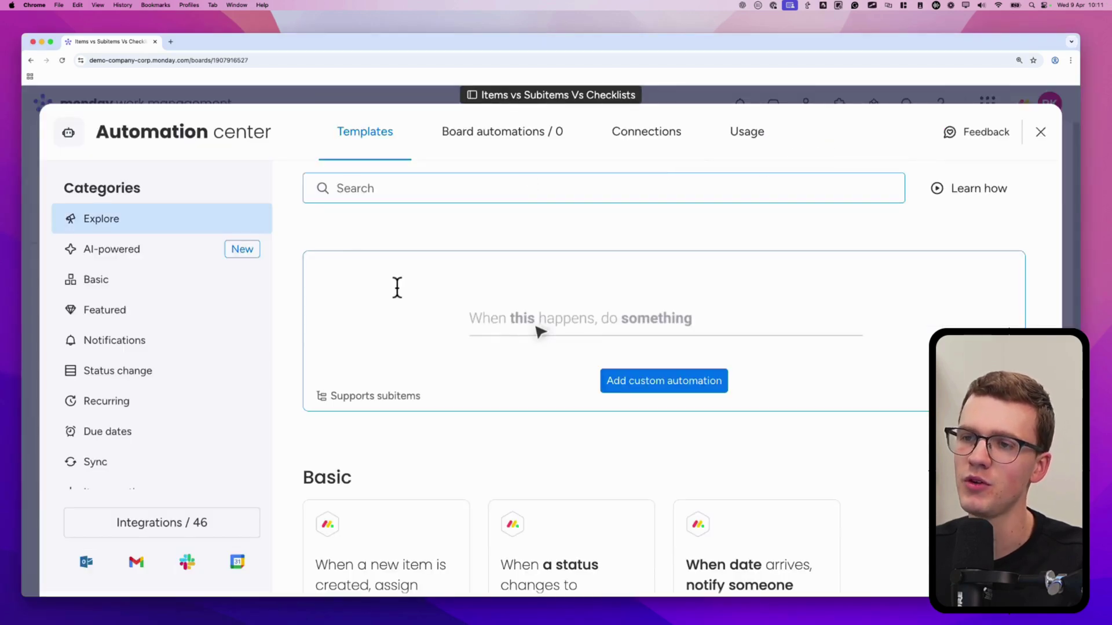
mouse_move(596, 402)
mouse_down()
mouse_move(787, 372)
mouse_move(595, 405)
mouse_up()
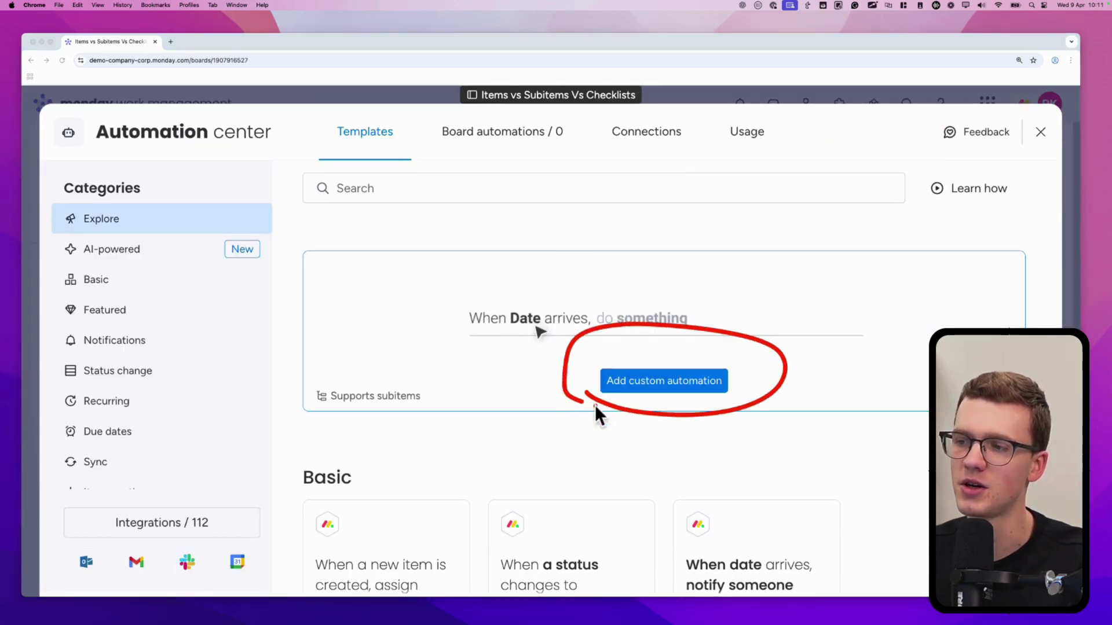
click(693, 390)
click(353, 245)
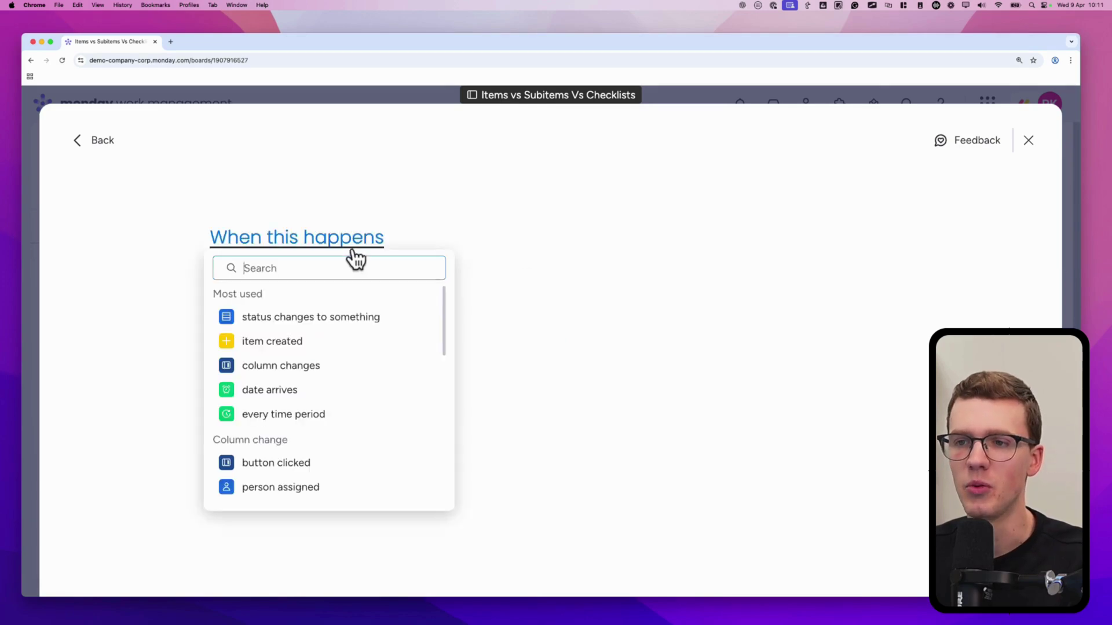
click(287, 342)
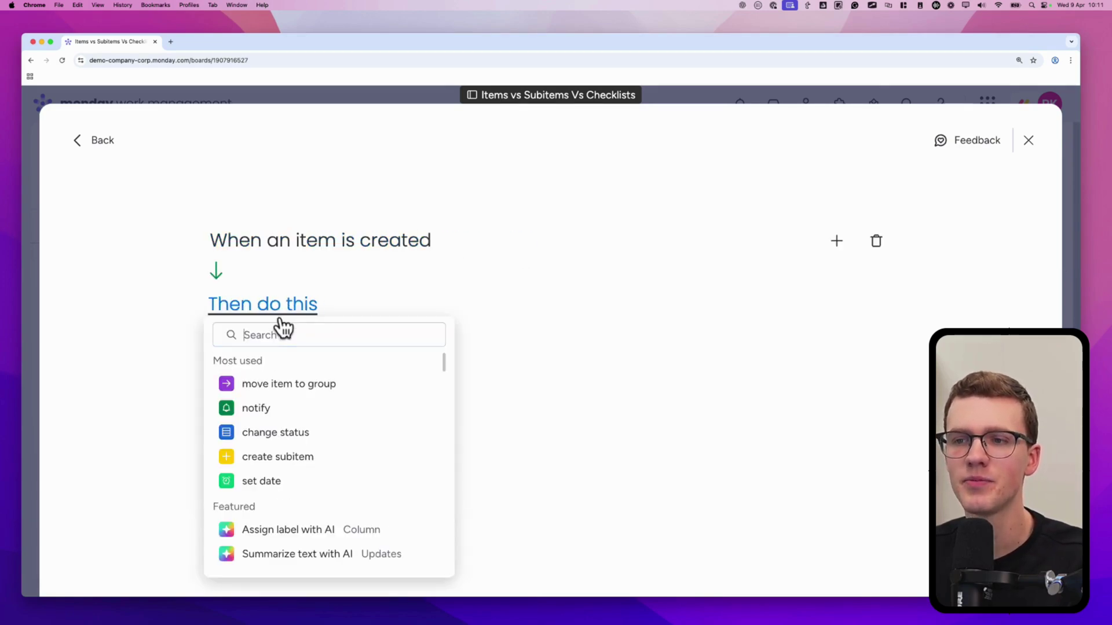
text(subitem)
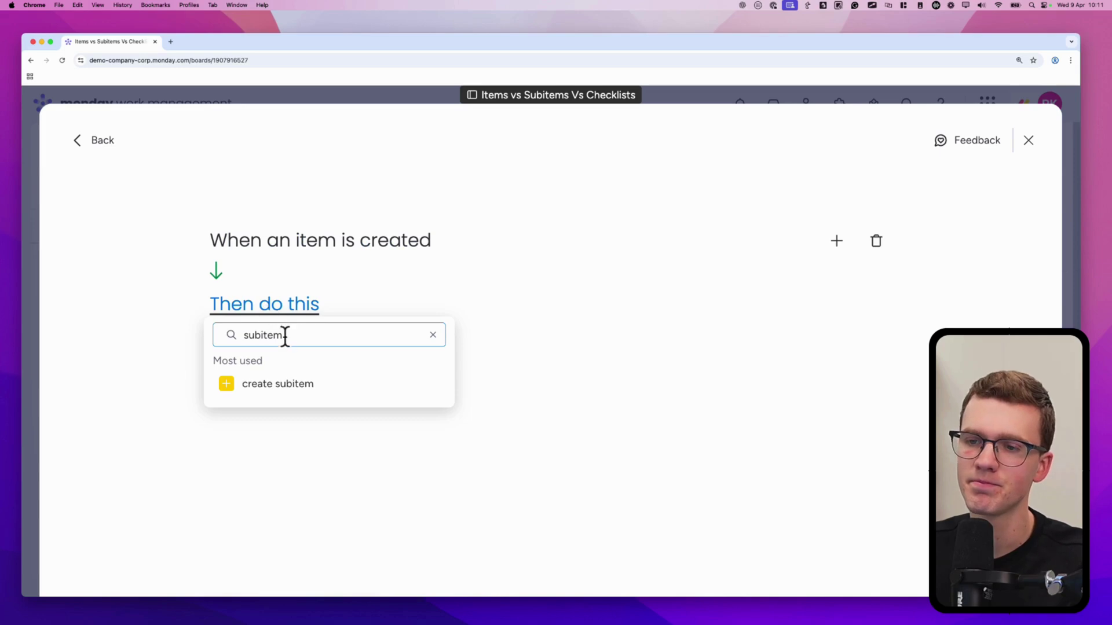
click(283, 382)
click(377, 318)
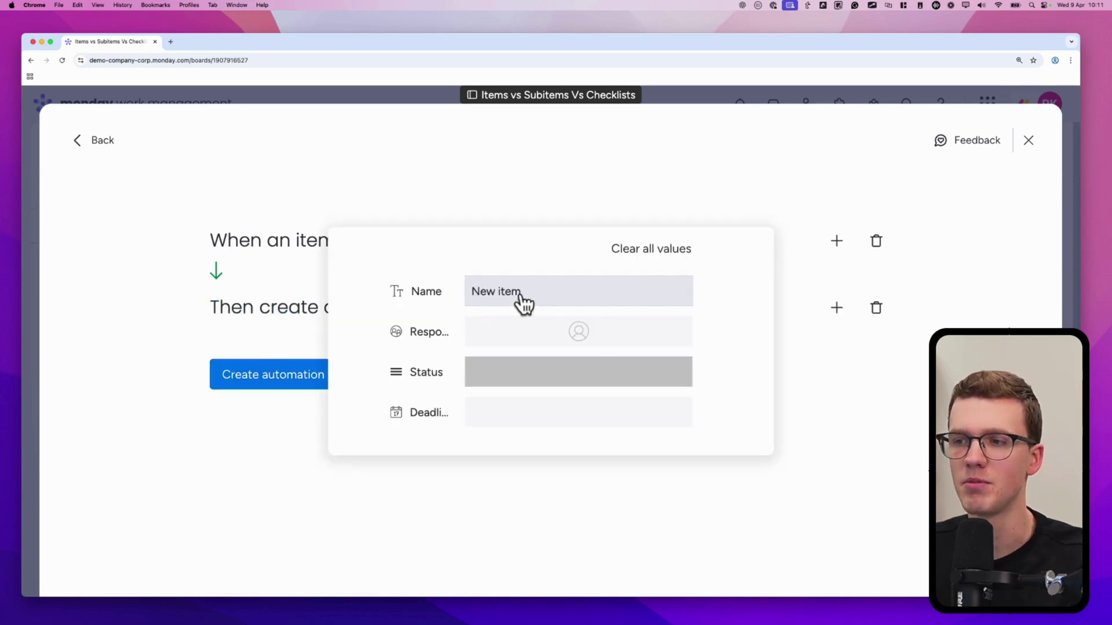
click(521, 292)
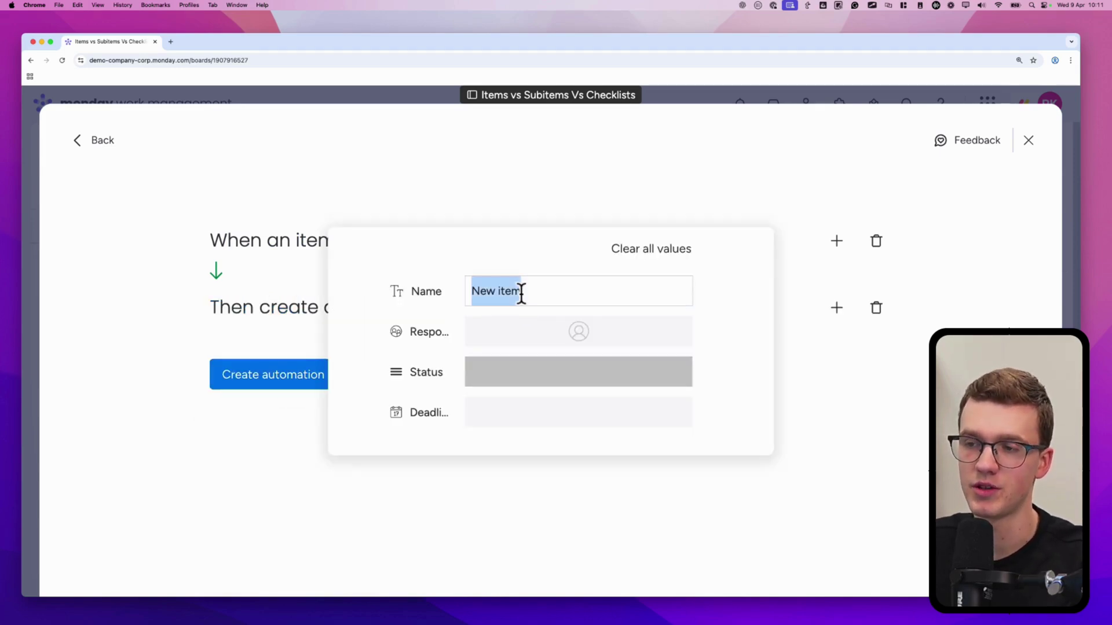
text(Send onboarding questions)
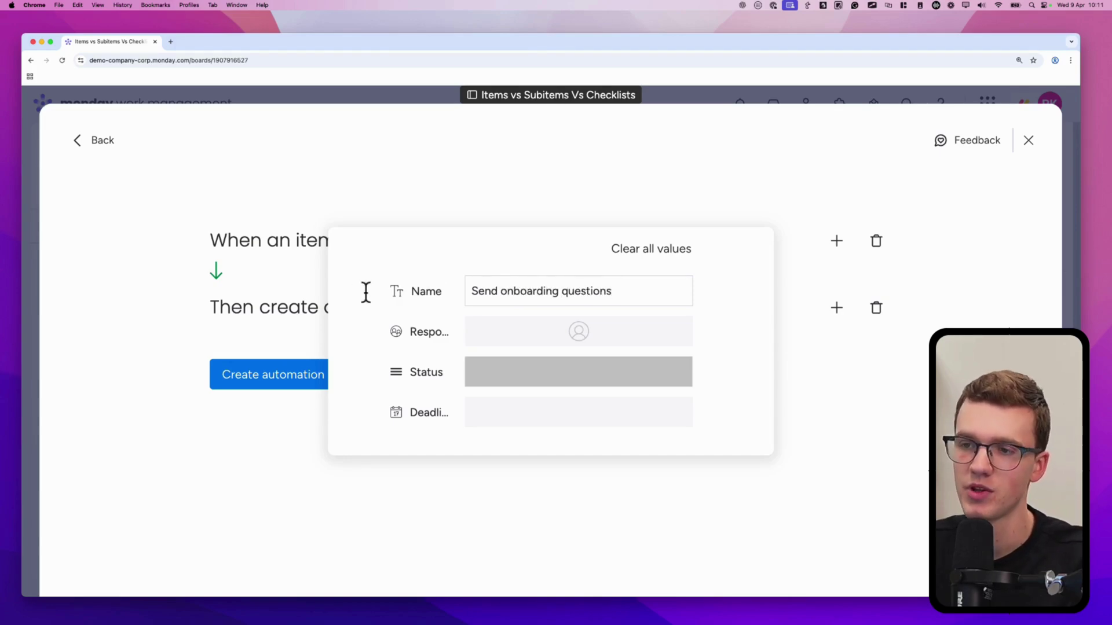
click(318, 313)
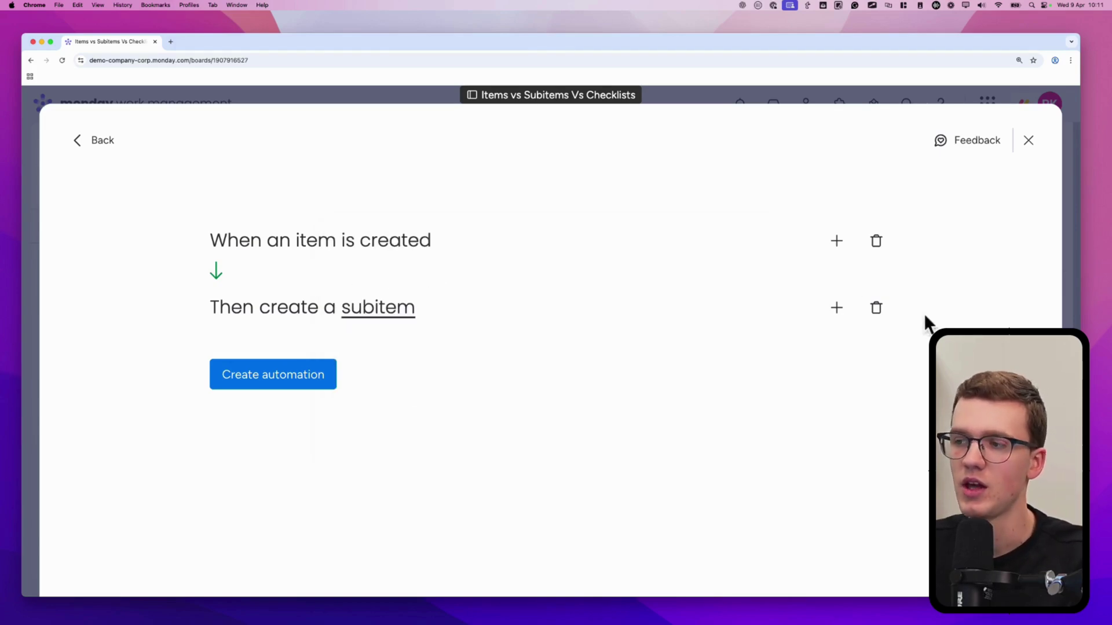
Add a second create-subitem action named 'Send welcome email' and save the automation
click(836, 308)
text(subitem)
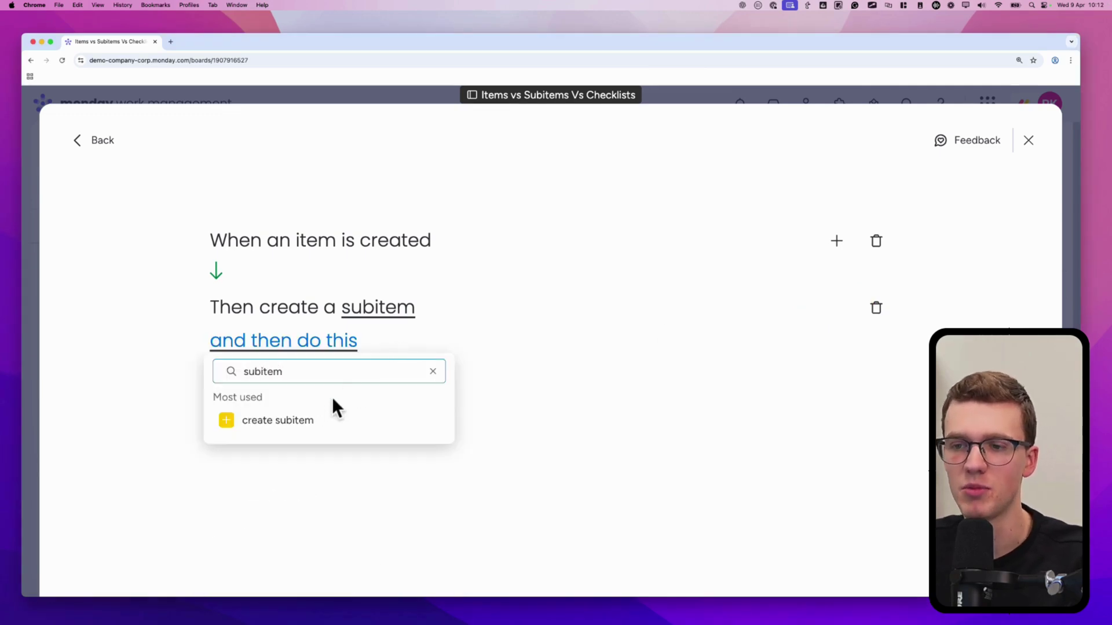
click(278, 419)
click(406, 343)
click(527, 299)
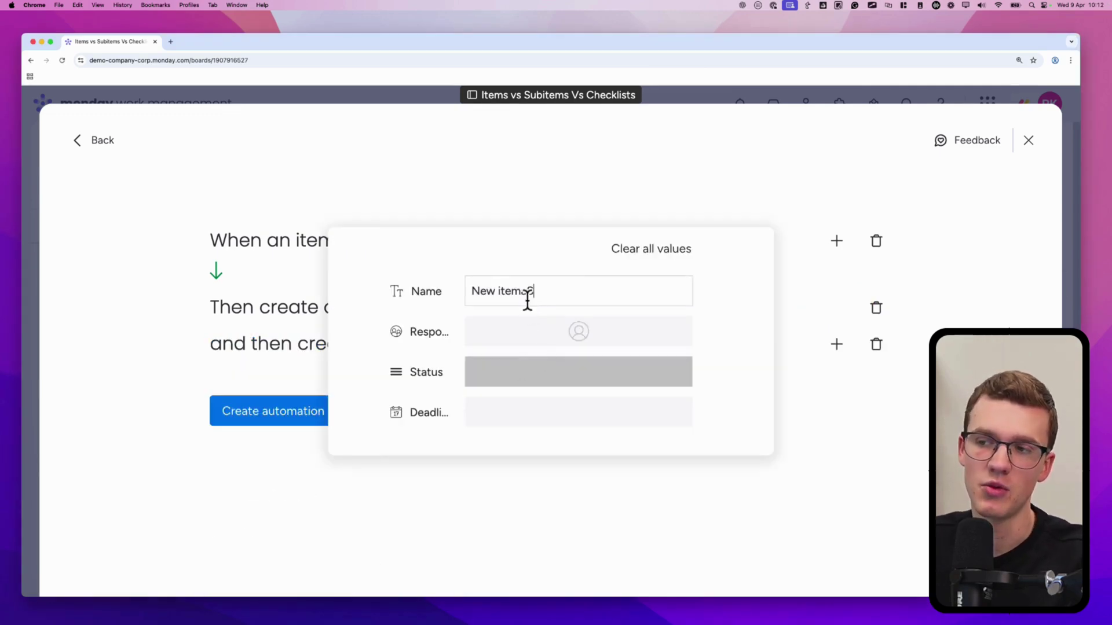
key(super+a)
text(Send welcome ema)
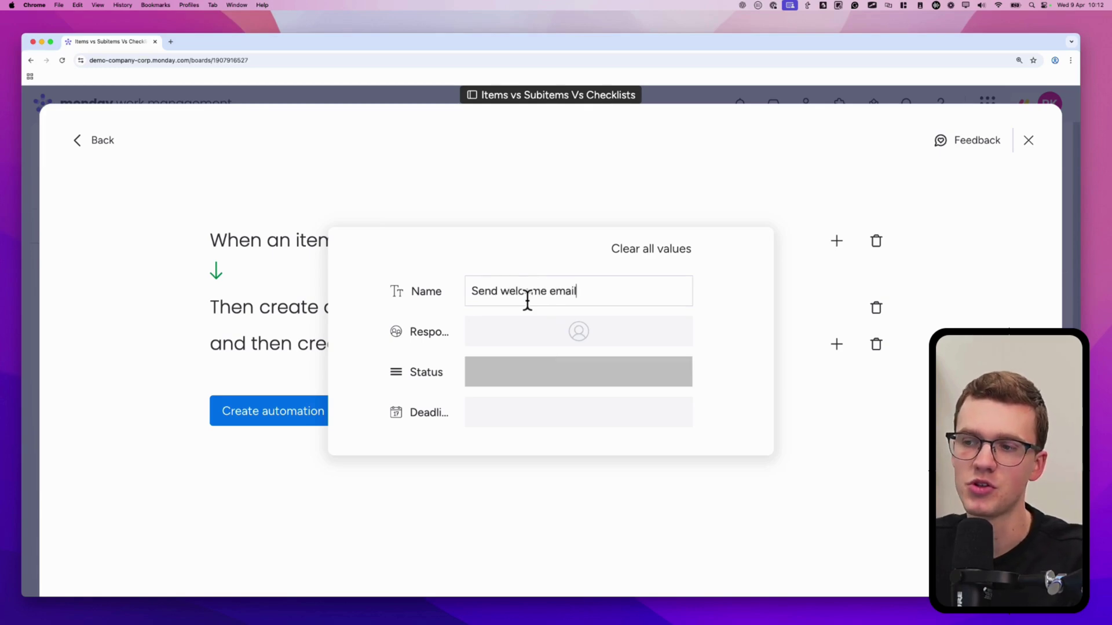
click(268, 316)
click(285, 413)
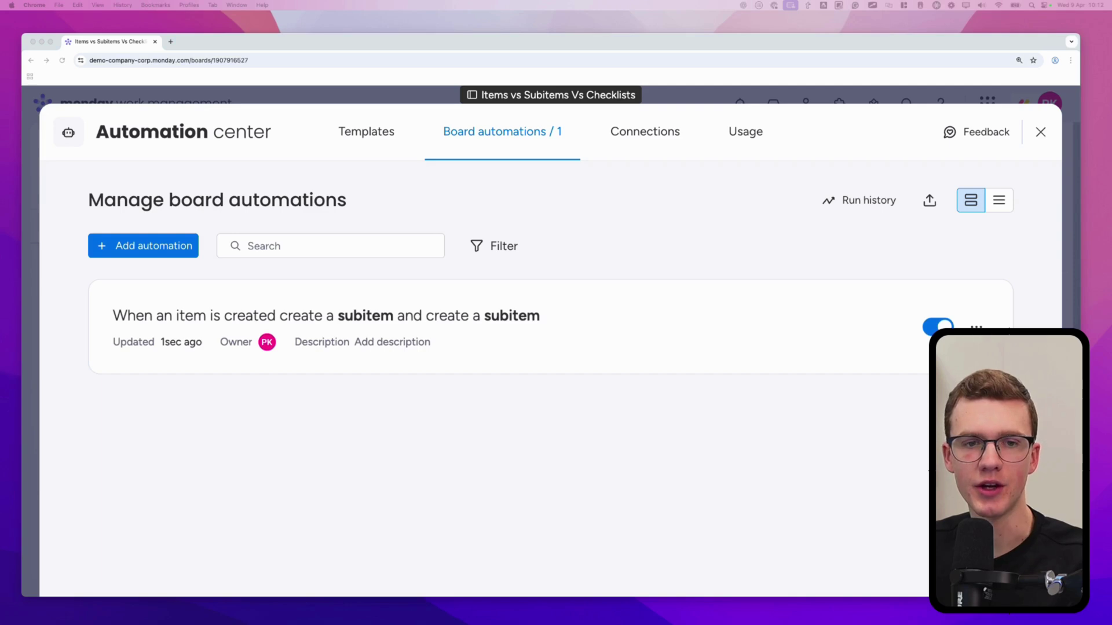
Add item 'Client A' to Examples and expand it to see its two auto-created subitems
click(31, 179)
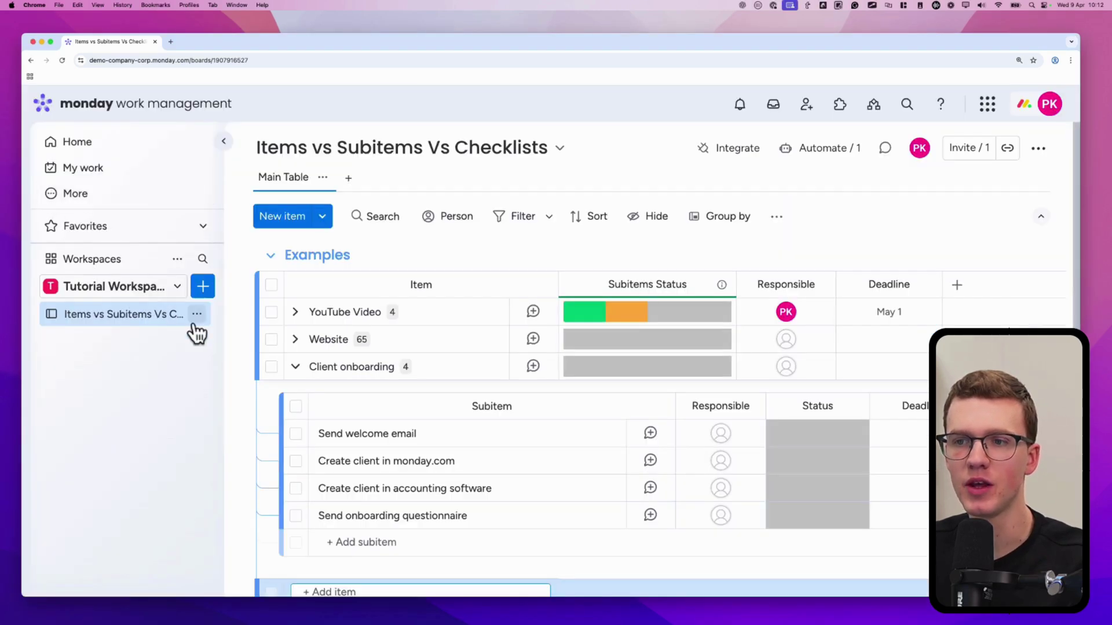
click(294, 369)
click(308, 398)
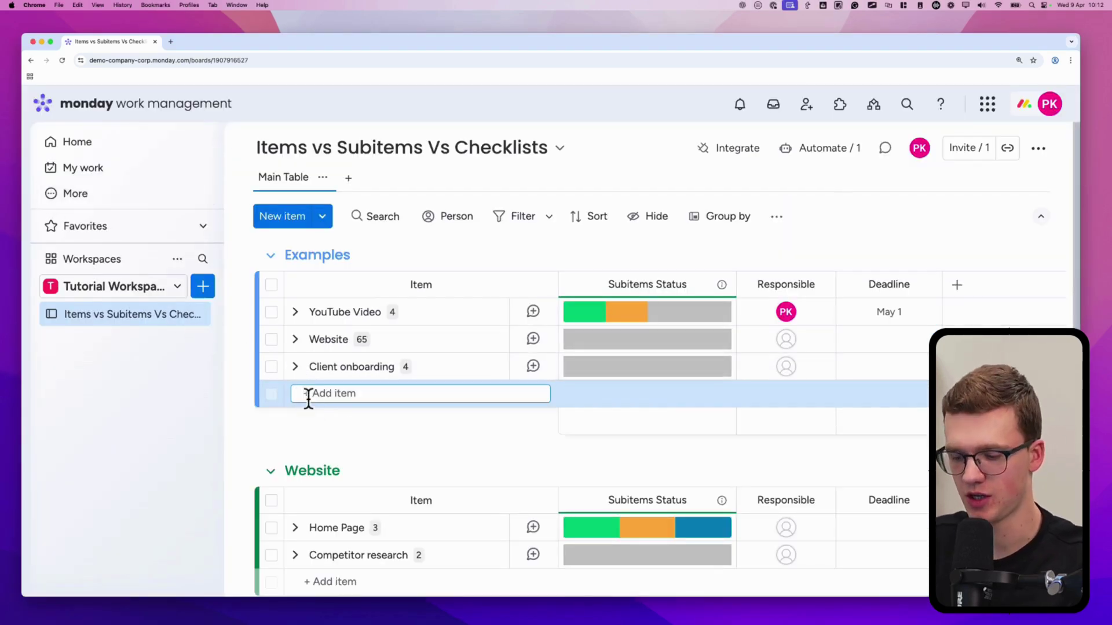
text(Client A)
key(Return)
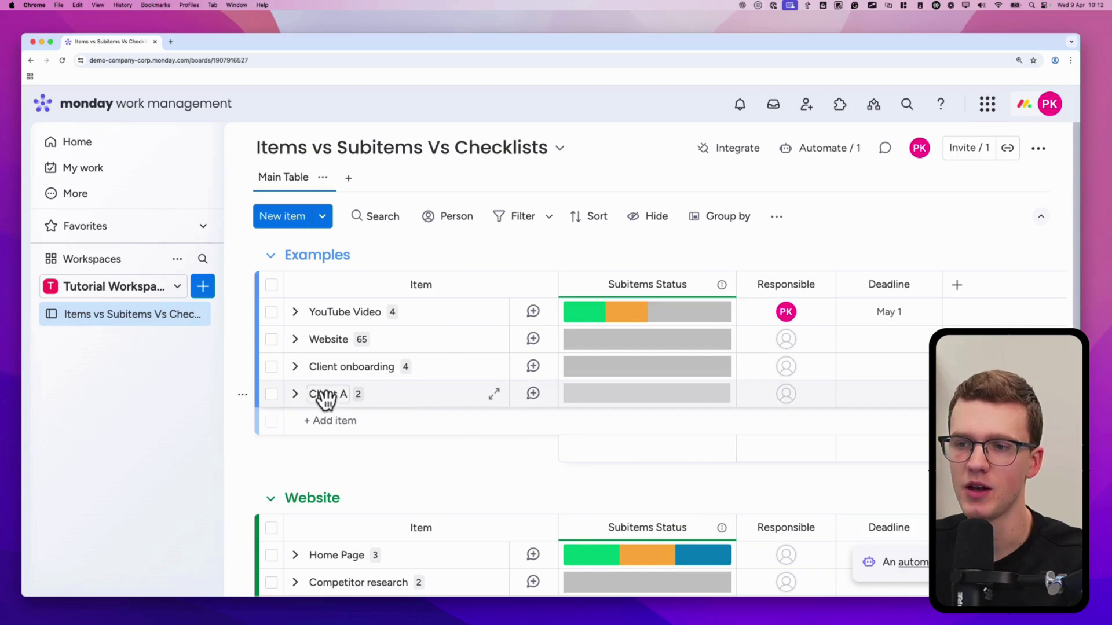
click(295, 393)
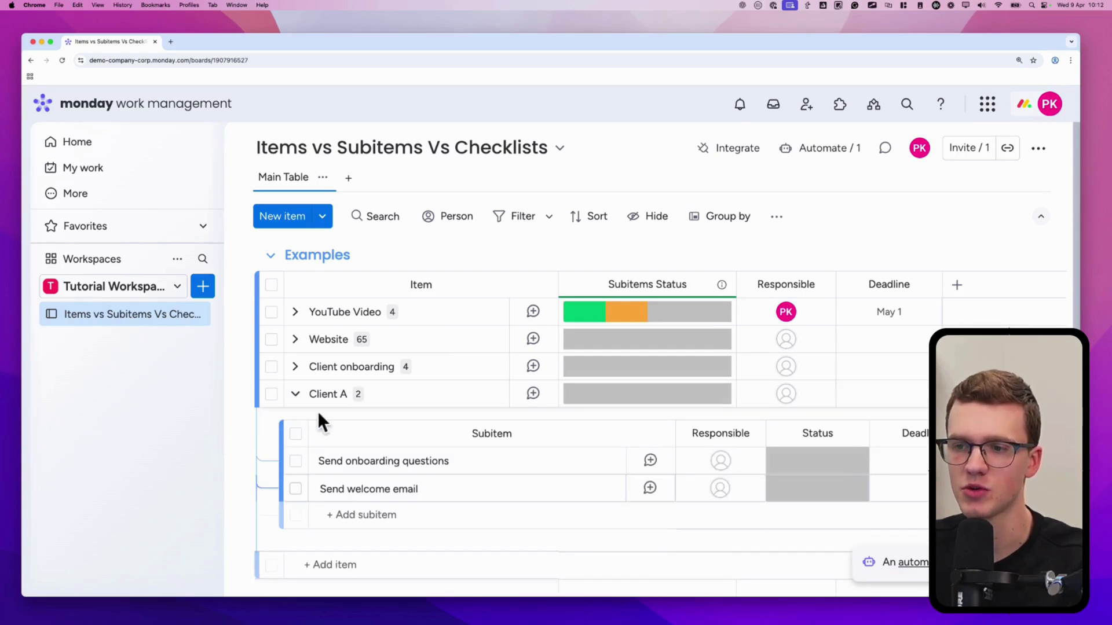